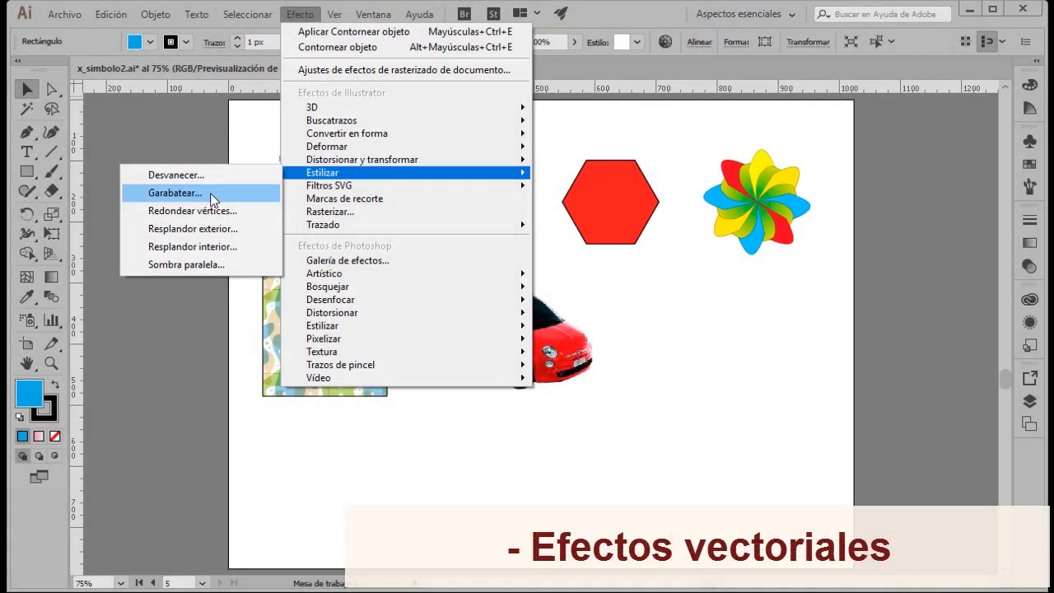
{"action": "left_click", "coordinate": [210, 196]}
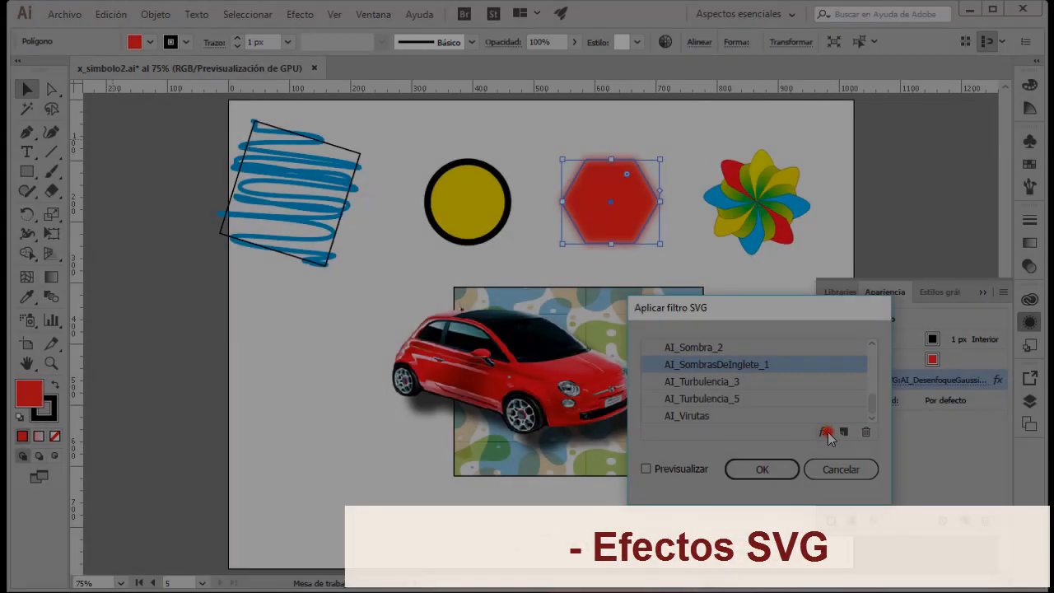
{"action": "left_click", "coordinate": [825, 432]}
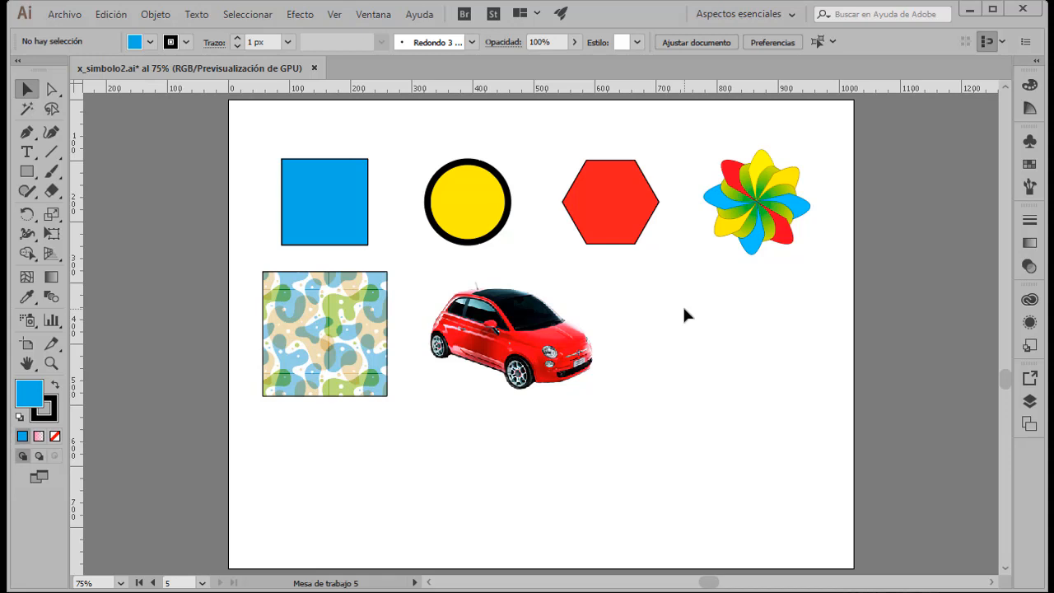
{"action": "left_click", "coordinate": [300, 14]}
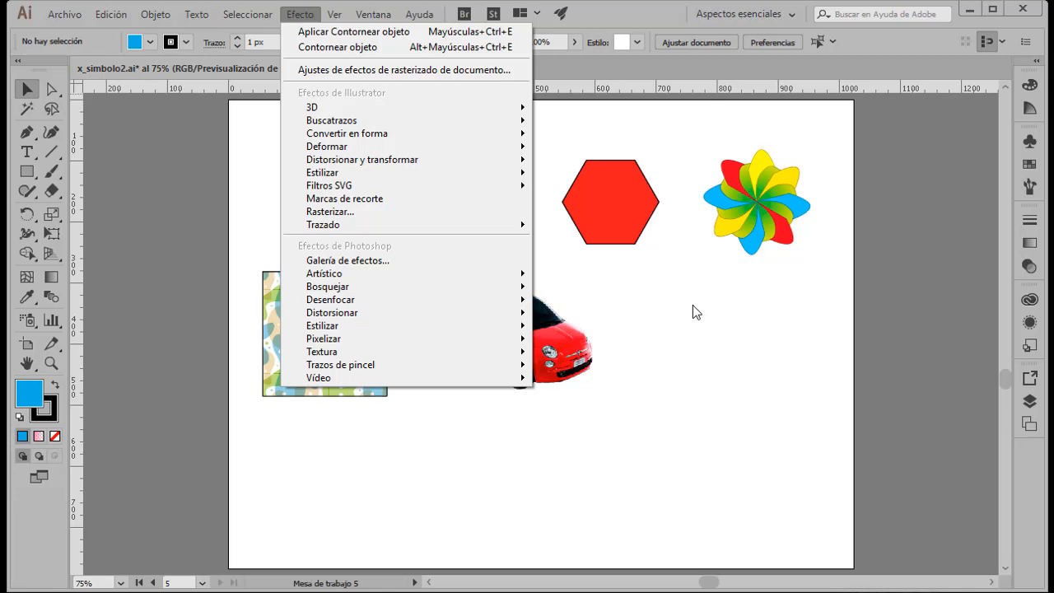
{"action": "left_click", "coordinate": [693, 305]}
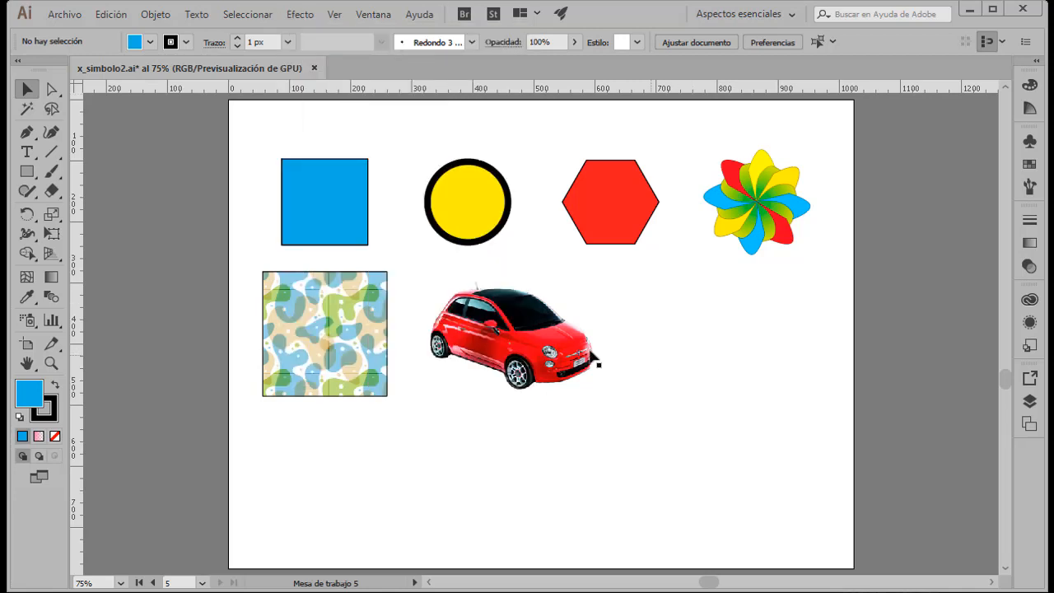
Try the Scribble effect on the linked car image with path overlap -88 px, variation 92 px and stroke width 272 px
{"action": "left_click", "coordinate": [543, 339]}
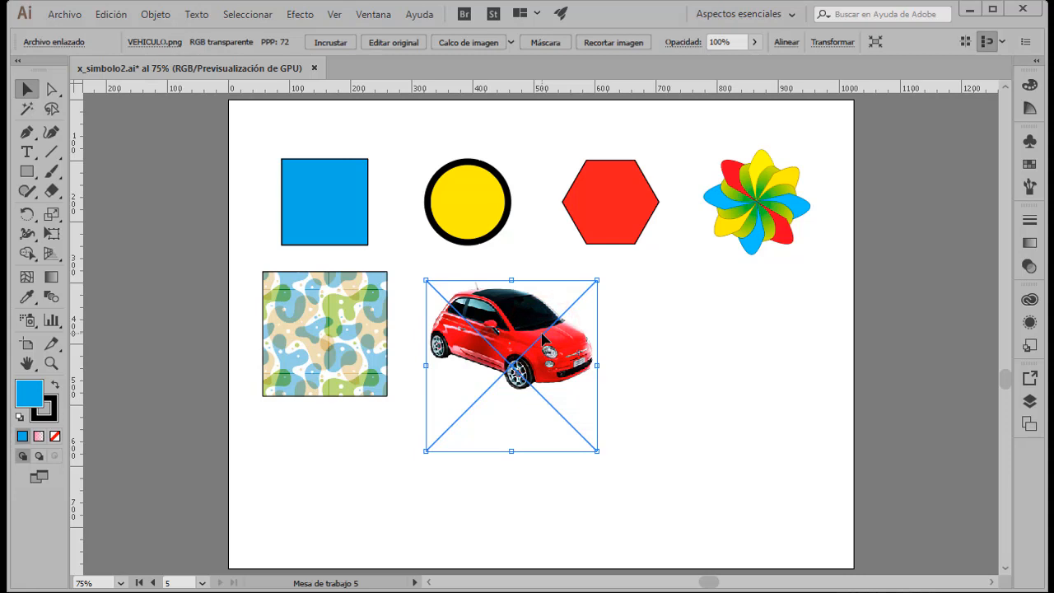
{"action": "left_click", "coordinate": [290, 15]}
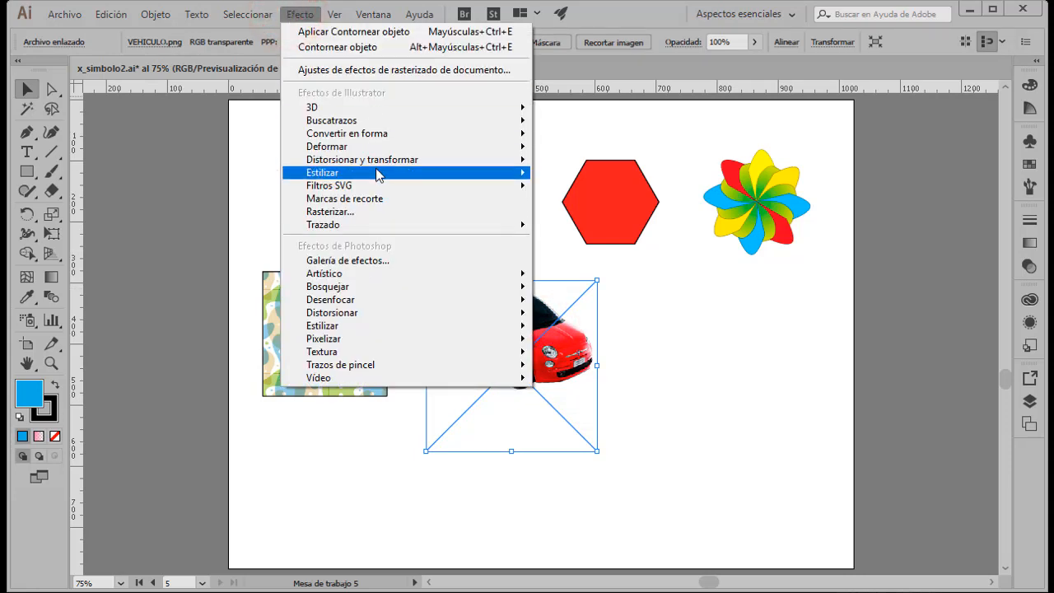
{"action": "mouse_move", "coordinate": [376, 174]}
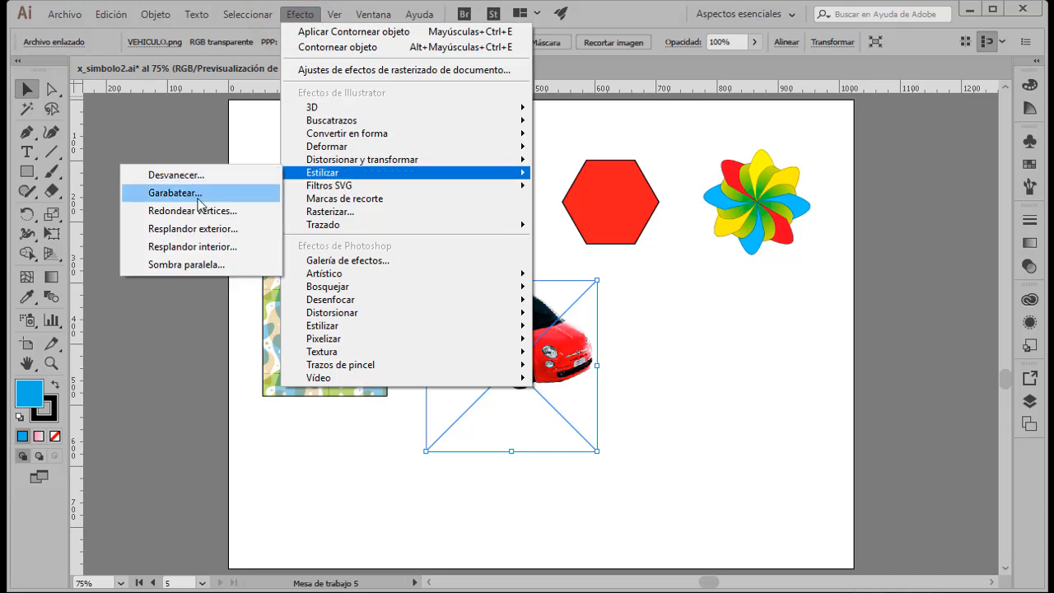
{"action": "left_click", "coordinate": [198, 201]}
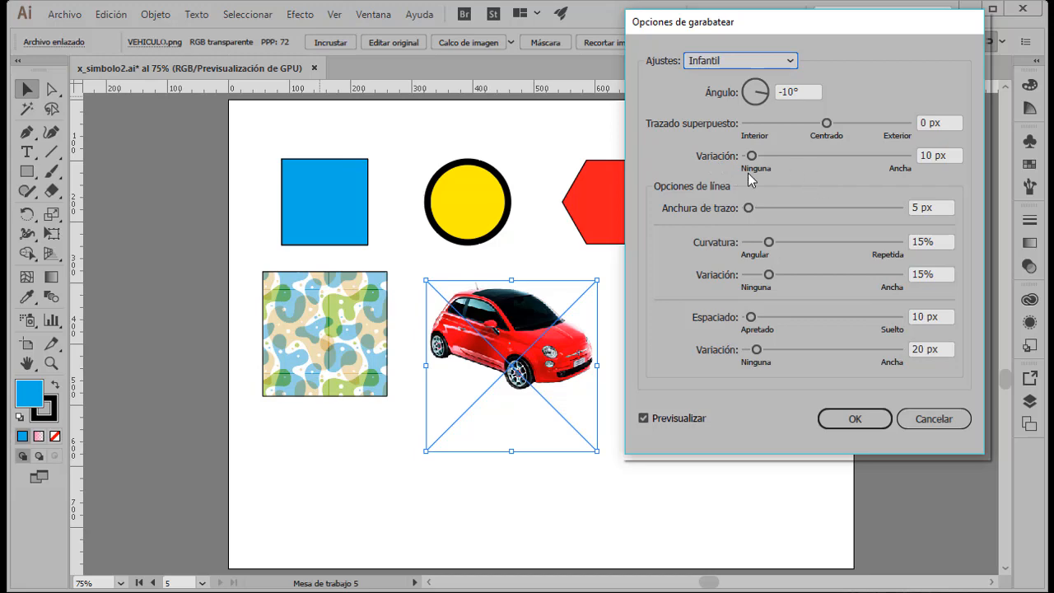
{"action": "left_click_drag", "start_coordinate": [752, 156], "coordinate": [797, 156]}
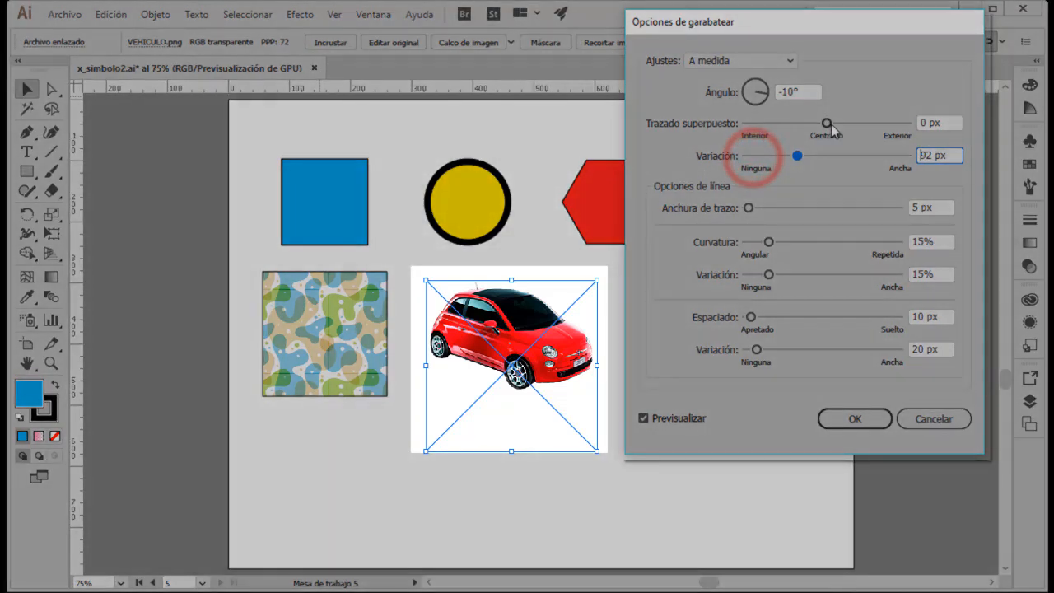
{"action": "left_click_drag", "start_coordinate": [826, 123], "coordinate": [791, 122]}
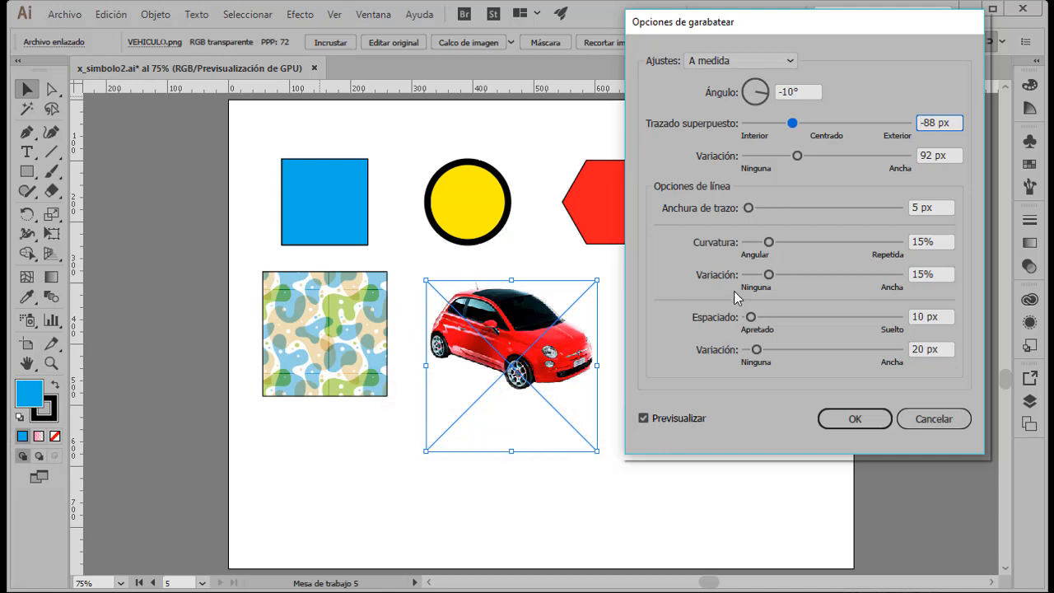
{"action": "left_click_drag", "start_coordinate": [751, 210], "coordinate": [874, 208]}
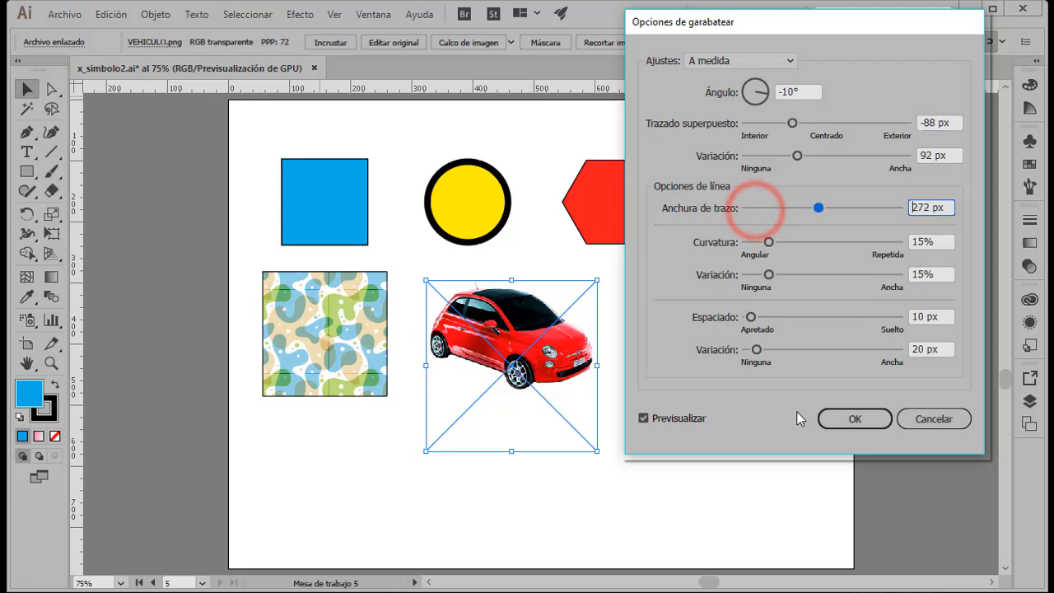
{"action": "left_click", "coordinate": [942, 420]}
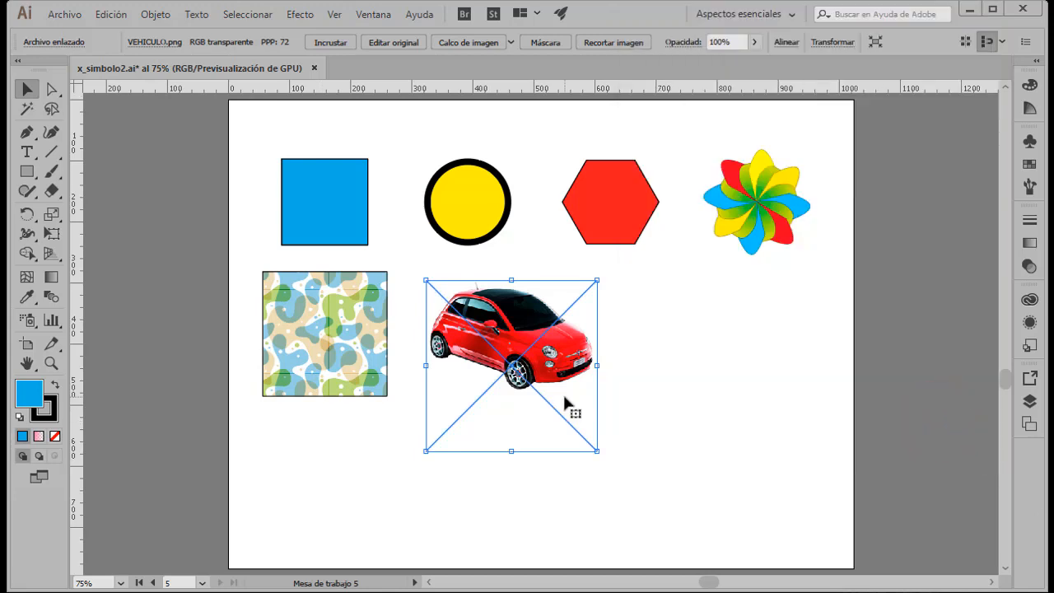
Preview the Scribble effect with the Infantil preset on the blue square, without applying it
{"action": "left_click", "coordinate": [338, 216]}
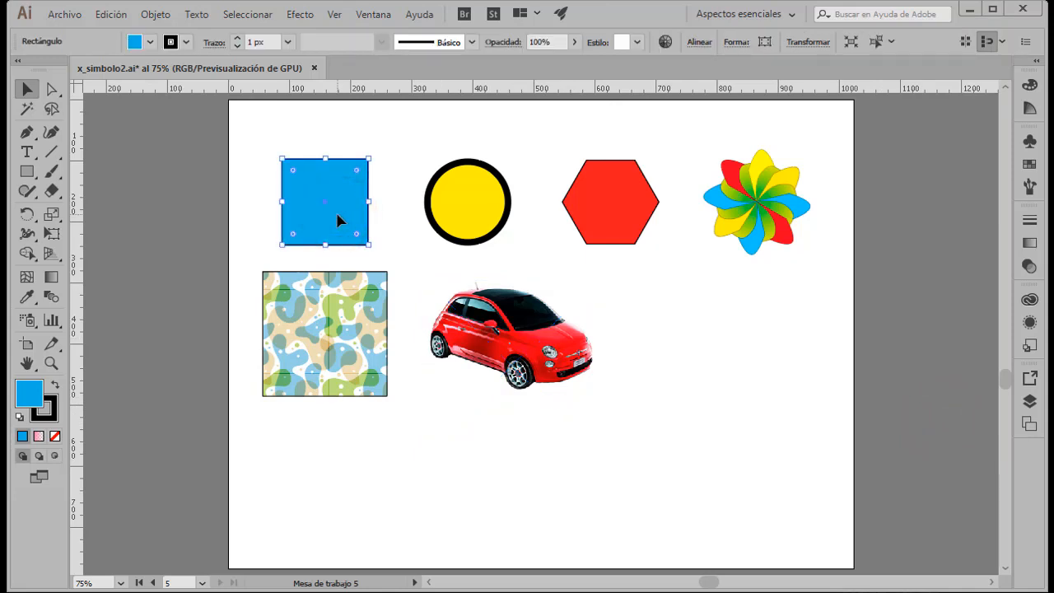
{"action": "left_click", "coordinate": [301, 23]}
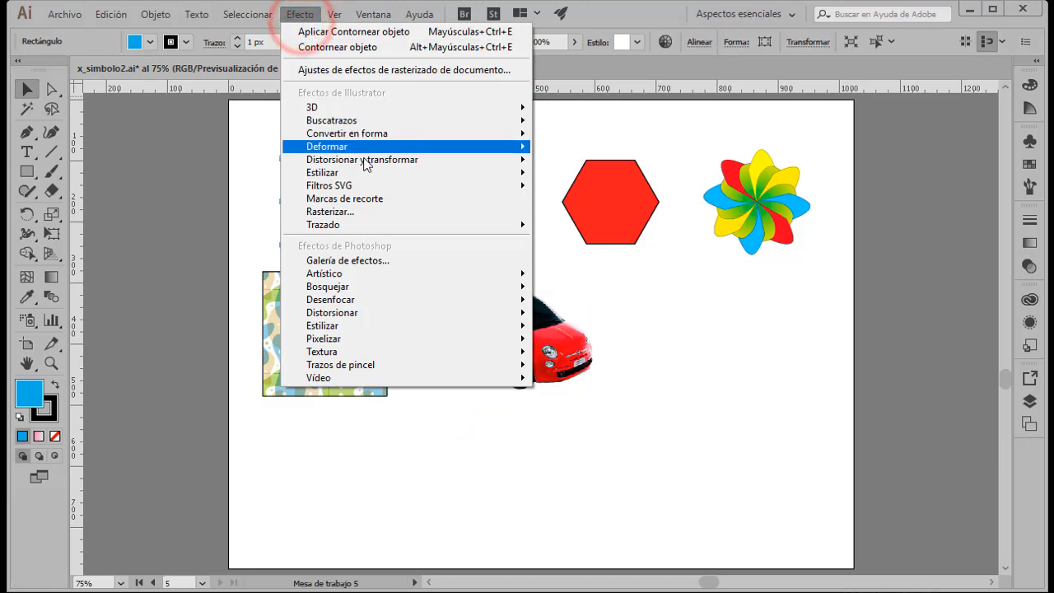
{"action": "mouse_move", "coordinate": [364, 175]}
{"action": "left_click", "coordinate": [206, 192]}
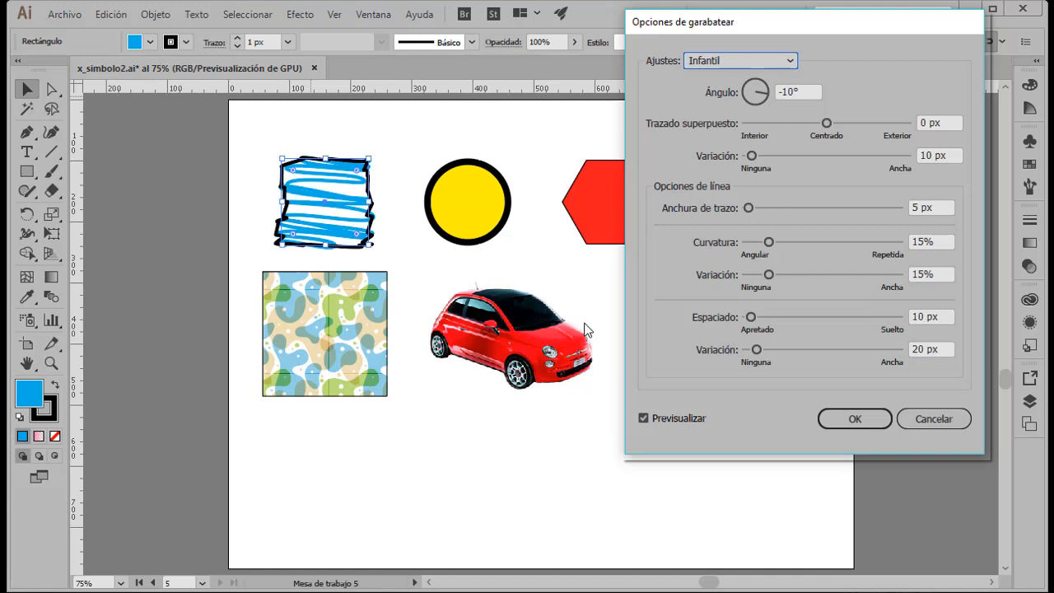
{"action": "left_click", "coordinate": [947, 418]}
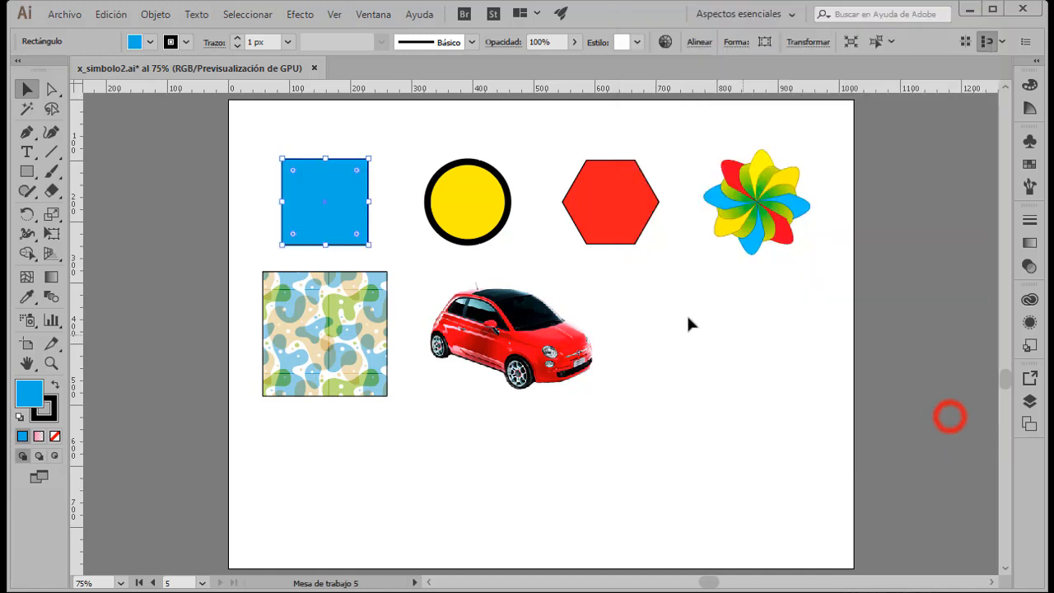
{"action": "left_click", "coordinate": [300, 15]}
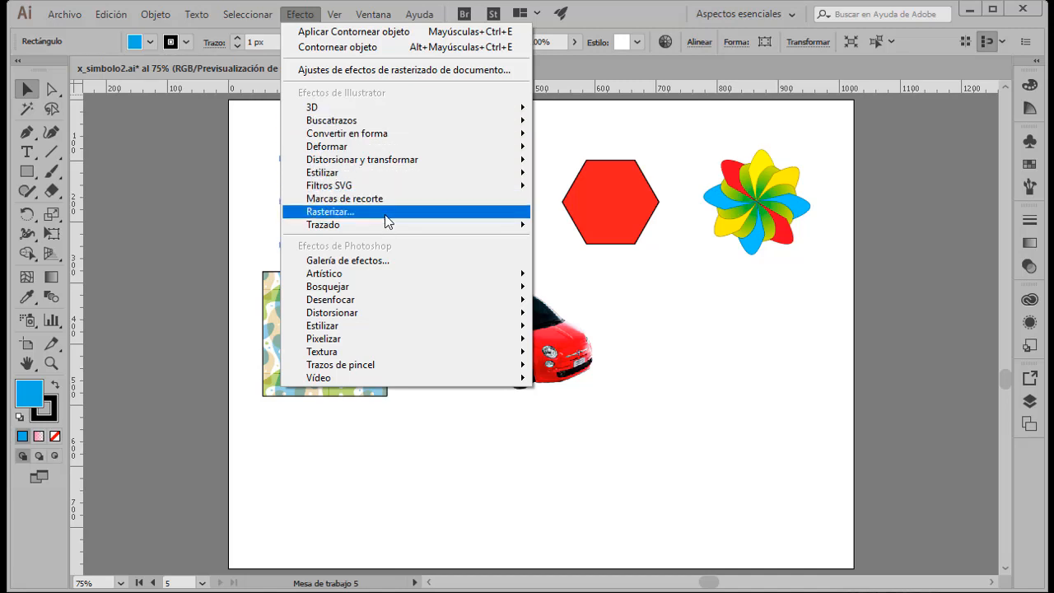
{"action": "left_click", "coordinate": [669, 346]}
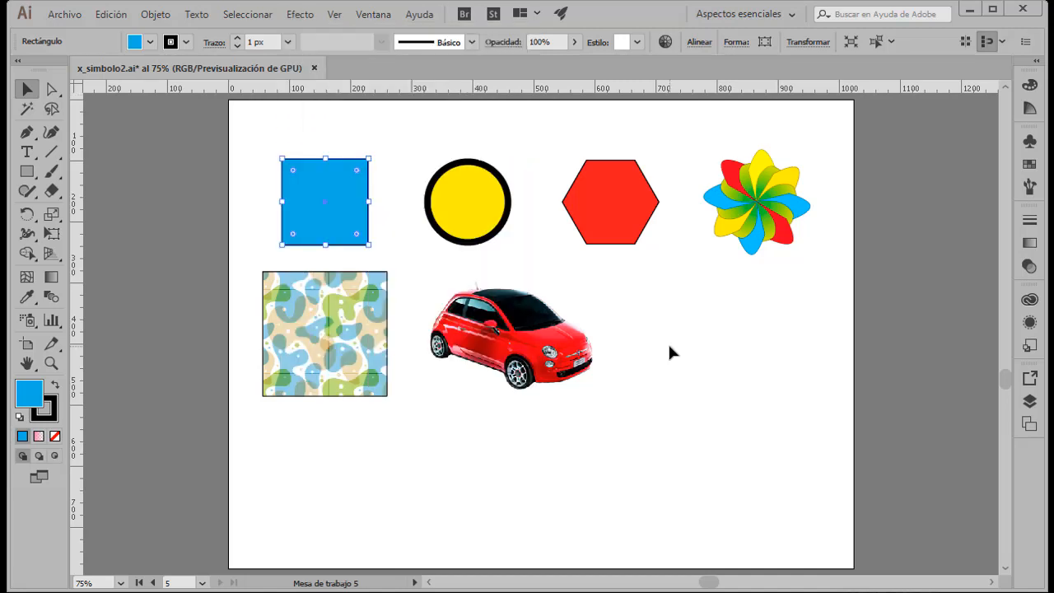
Examine the document raster effects settings, including the colour model, resolution choices, space added around objects and spot colour preservation
{"action": "left_click", "coordinate": [301, 14]}
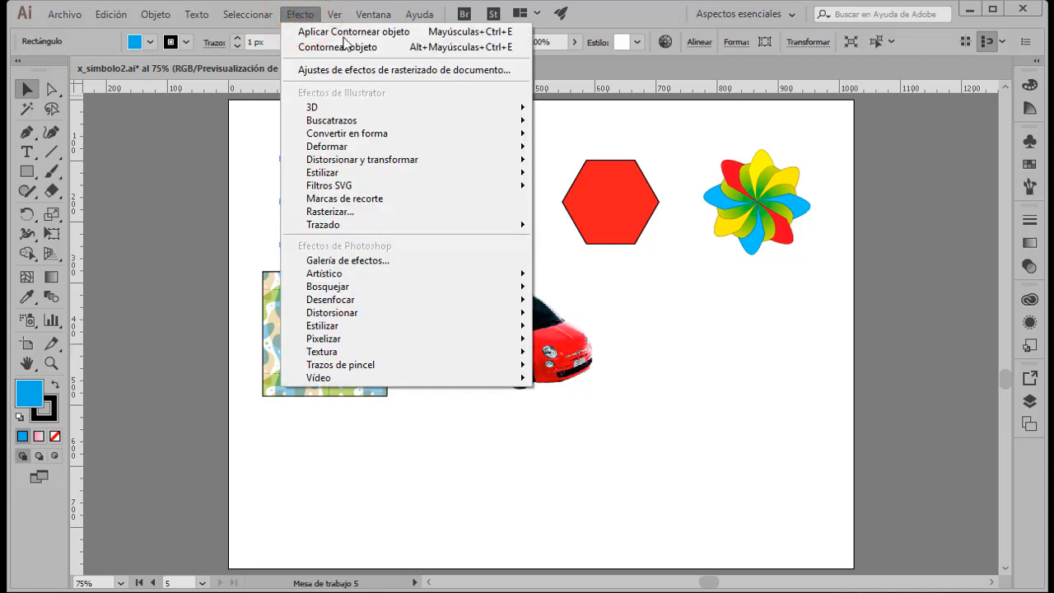
{"action": "left_click", "coordinate": [433, 73]}
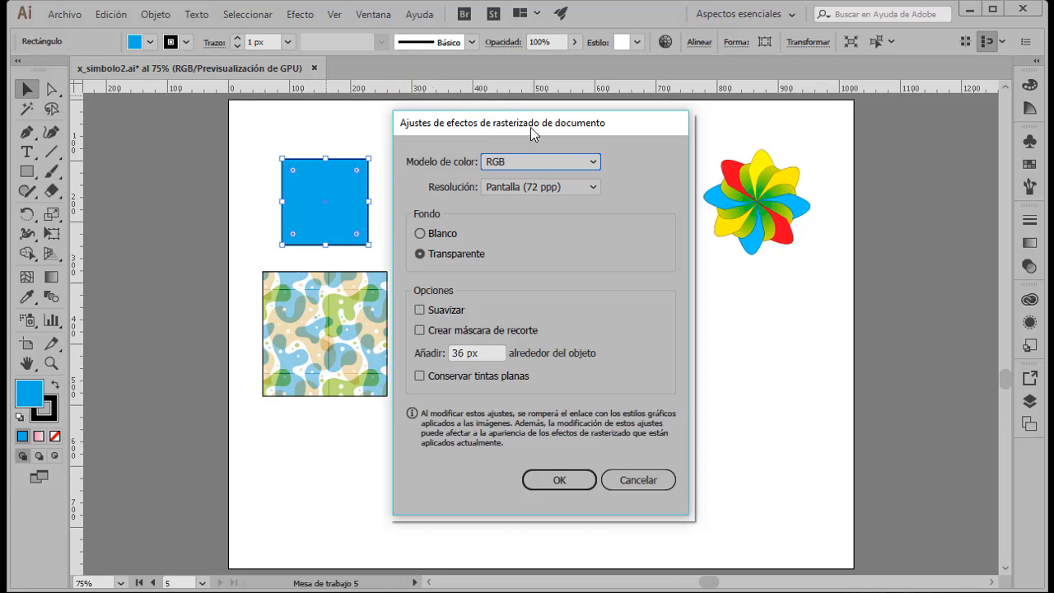
{"action": "left_click", "coordinate": [594, 162]}
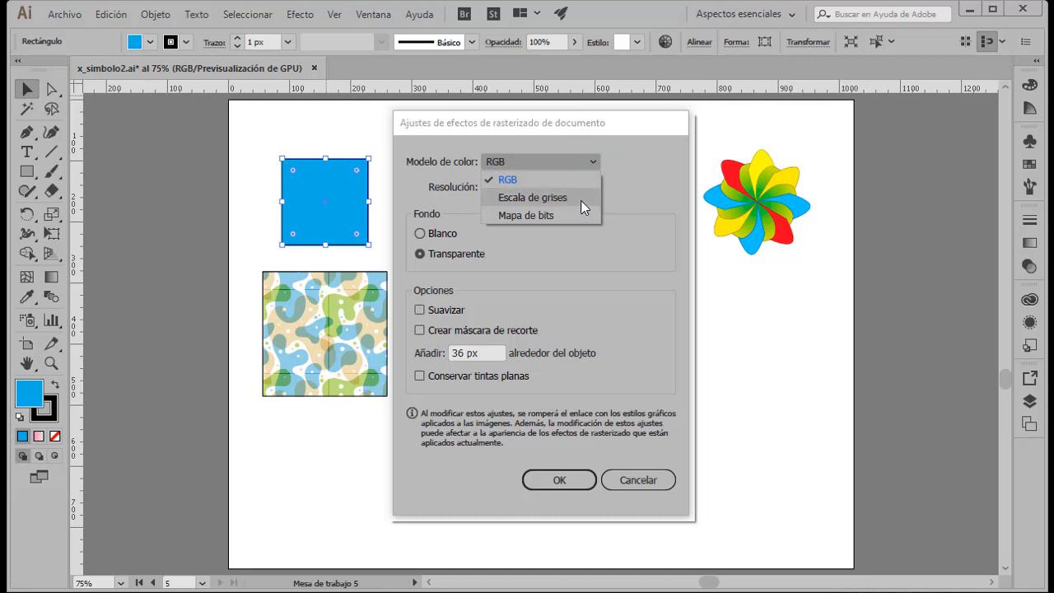
{"action": "left_click", "coordinate": [551, 176]}
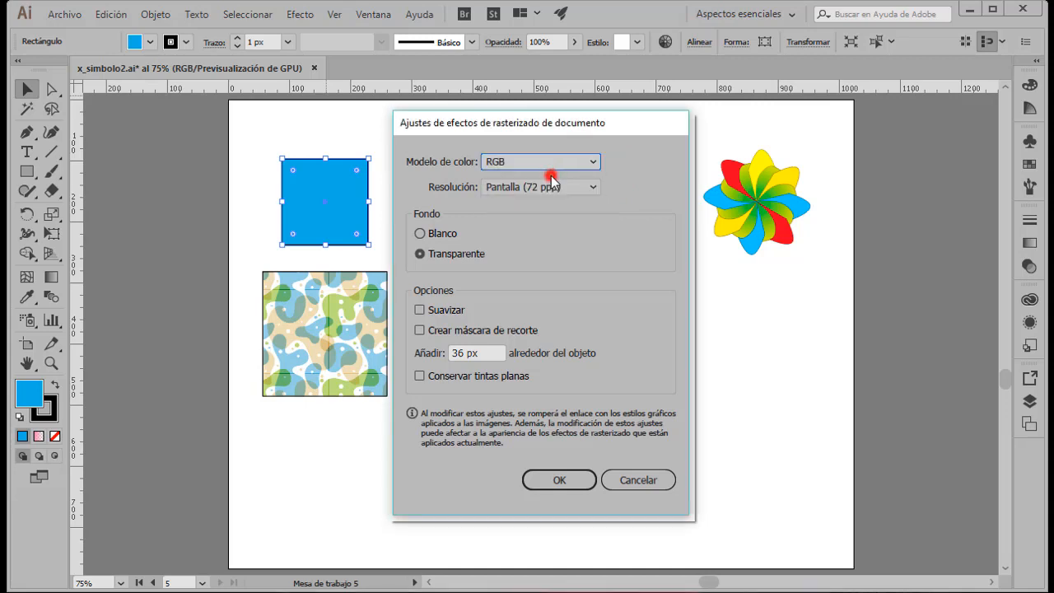
{"action": "left_click", "coordinate": [593, 187]}
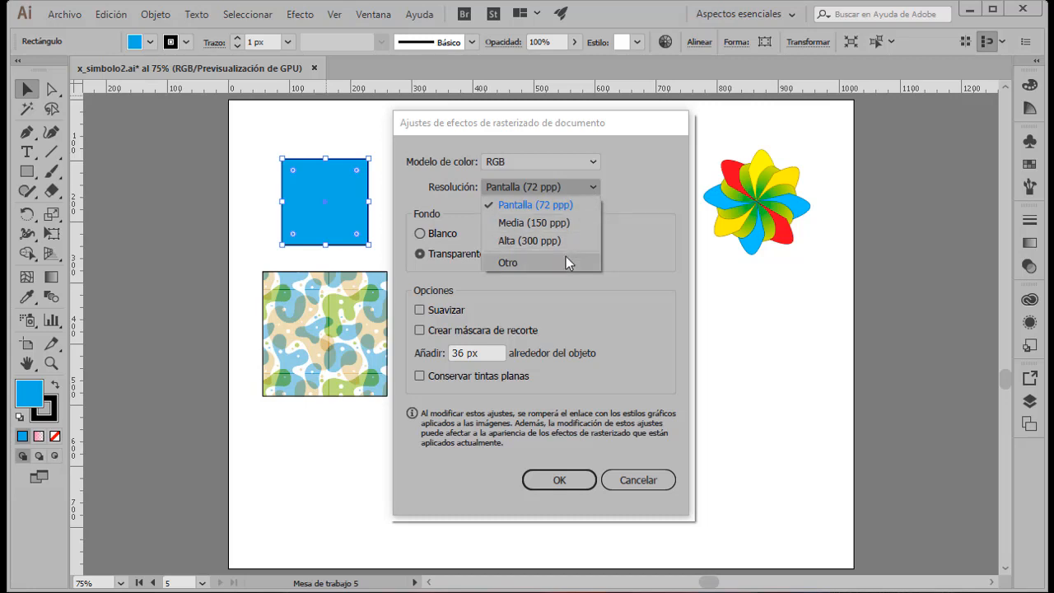
{"action": "left_click", "coordinate": [642, 202]}
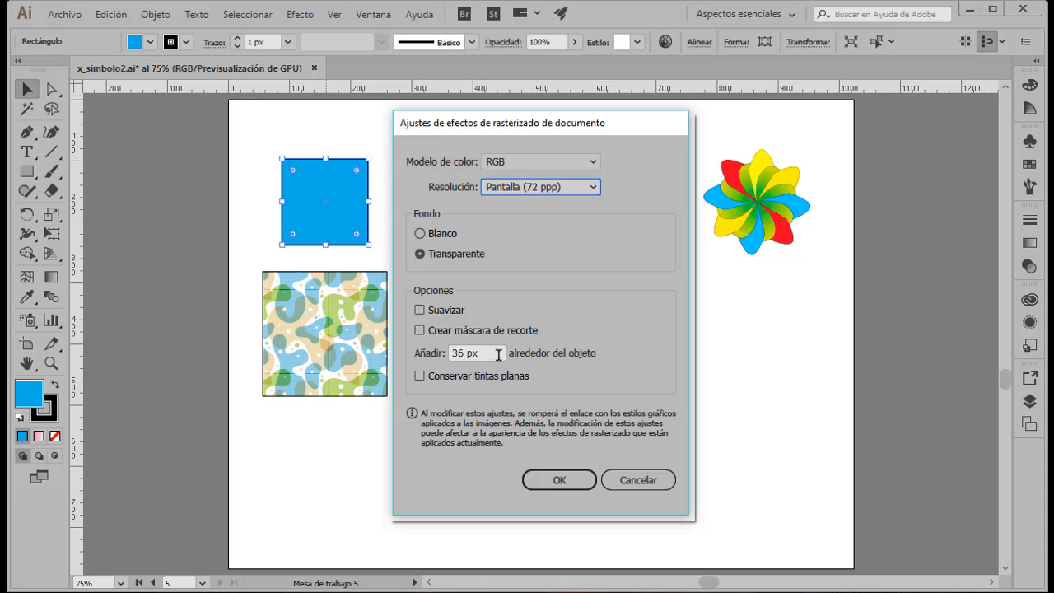
{"action": "double_click", "coordinate": [453, 353]}
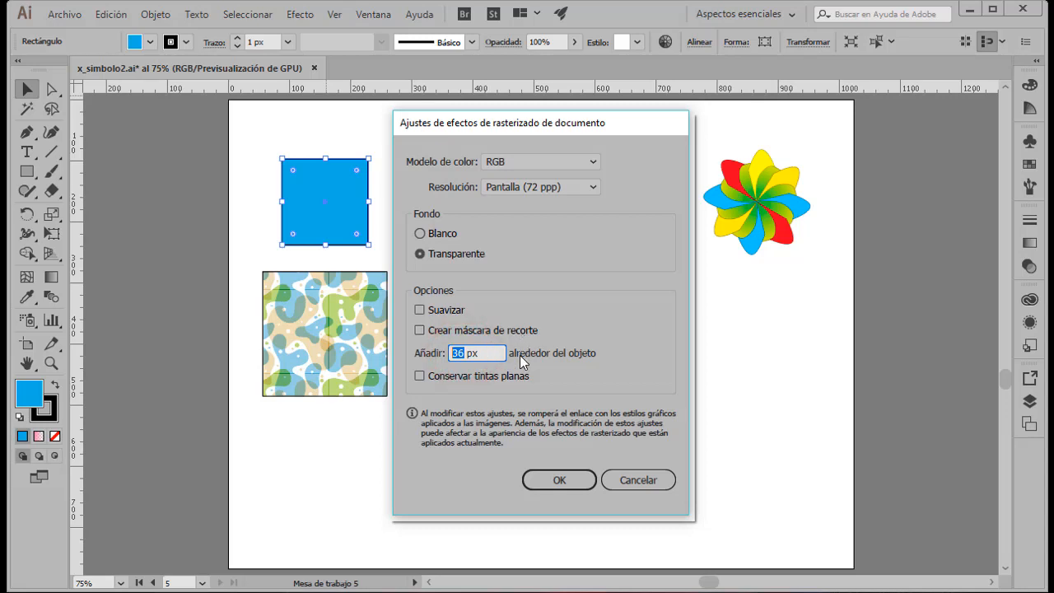
{"action": "left_click", "coordinate": [421, 378]}
{"action": "left_click", "coordinate": [421, 378]}
{"action": "left_click", "coordinate": [557, 480]}
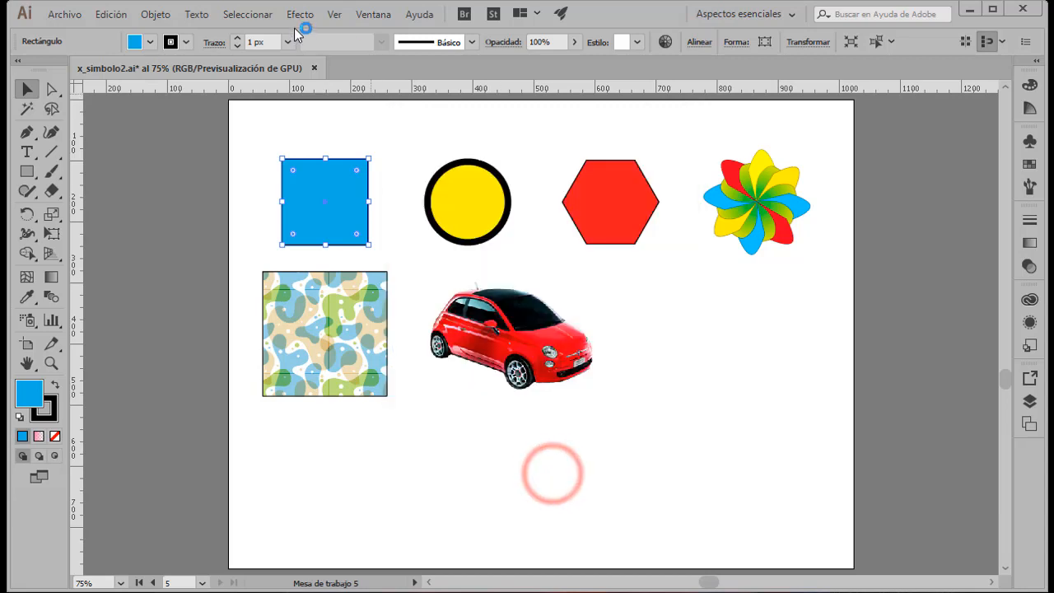
{"action": "left_click", "coordinate": [299, 15]}
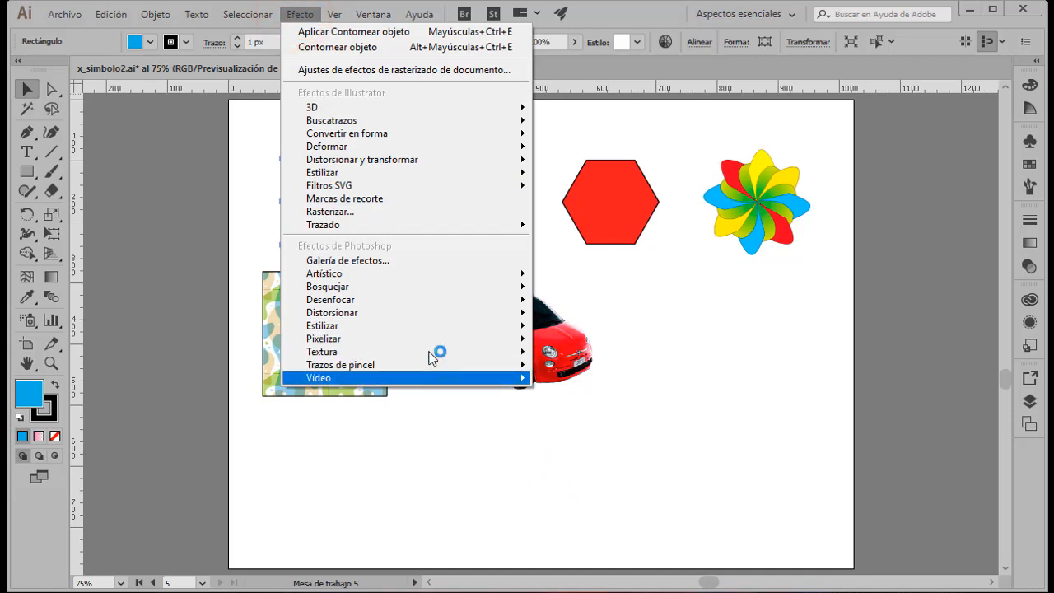
{"action": "mouse_move", "coordinate": [418, 277]}
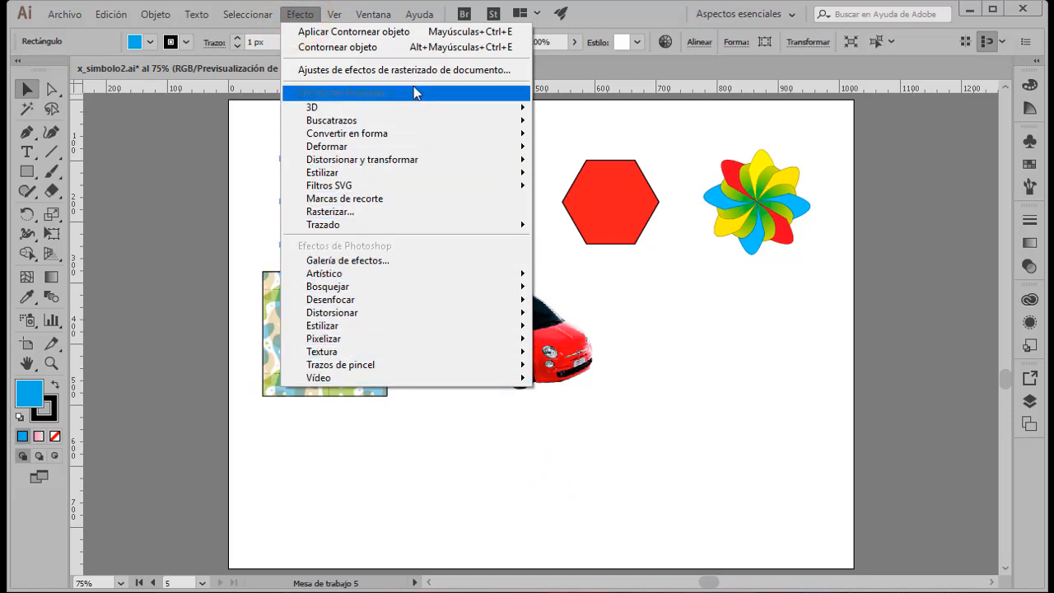
{"action": "mouse_move", "coordinate": [392, 170]}
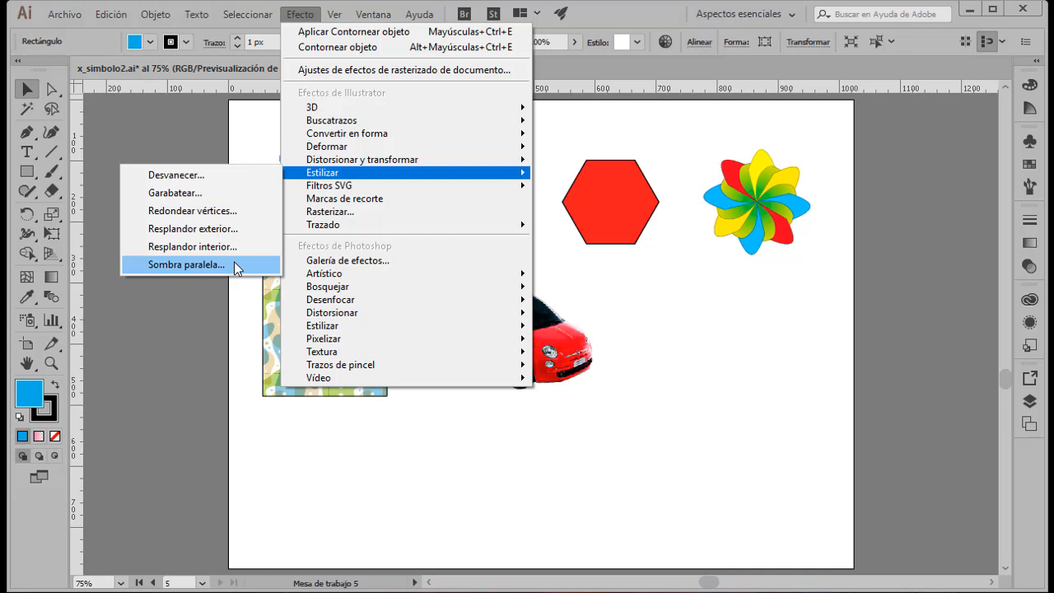
{"action": "left_click", "coordinate": [465, 495]}
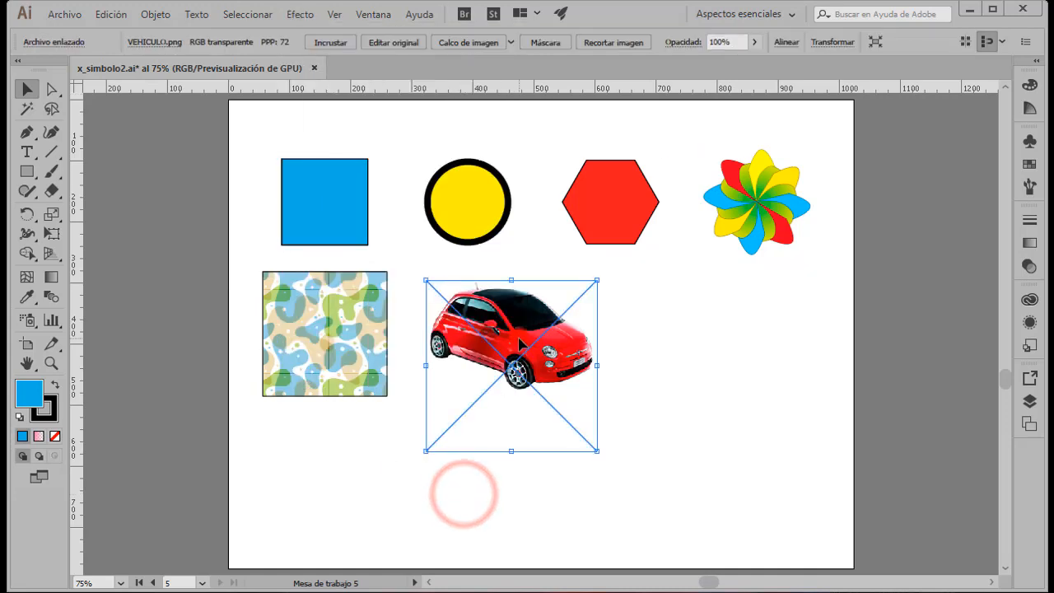
Apply a drop shadow to the linked car image with 20 px X and Y offsets in Multiplicar mode
{"action": "left_click", "coordinate": [300, 14]}
{"action": "mouse_move", "coordinate": [346, 172]}
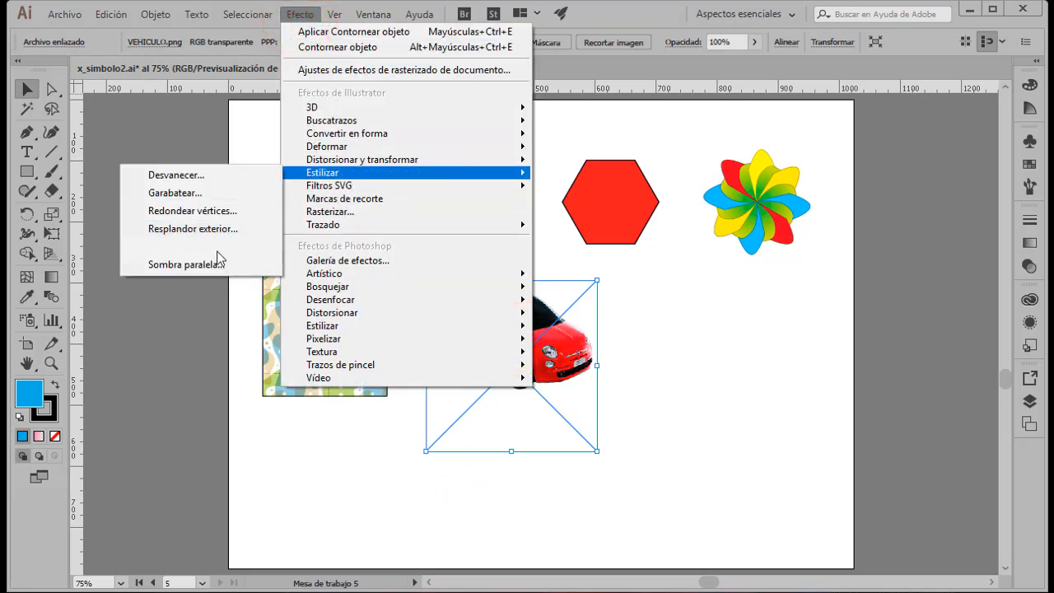
{"action": "left_click", "coordinate": [216, 264]}
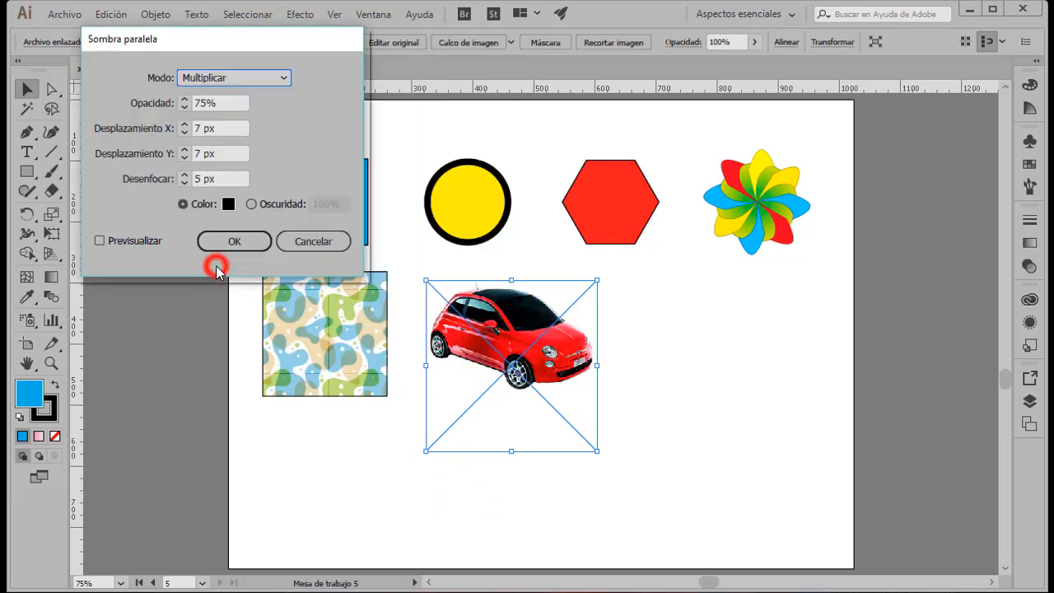
{"action": "left_click", "coordinate": [100, 241]}
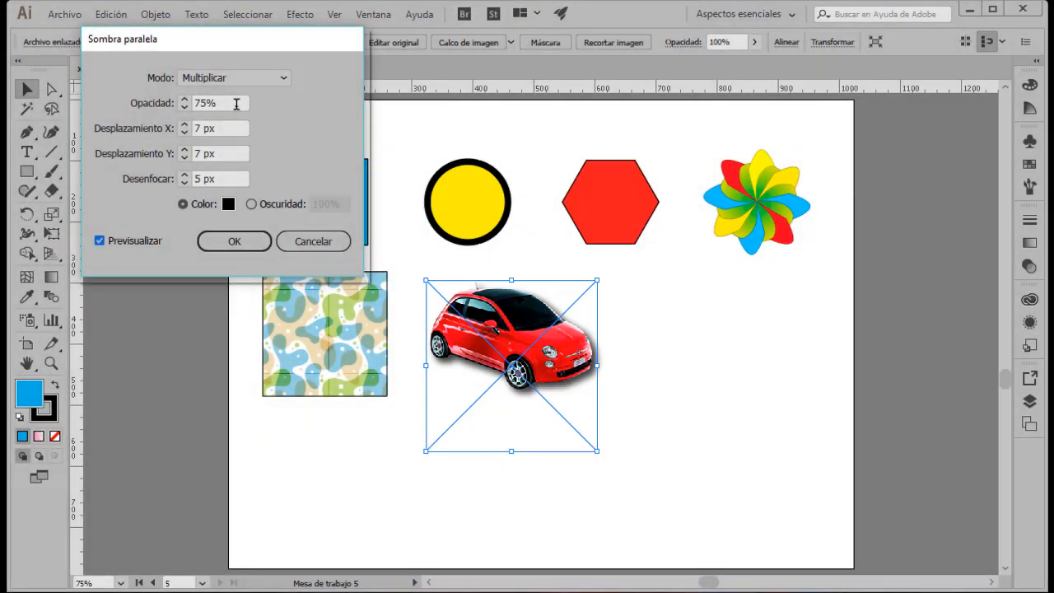
{"action": "left_click", "coordinate": [201, 128]}
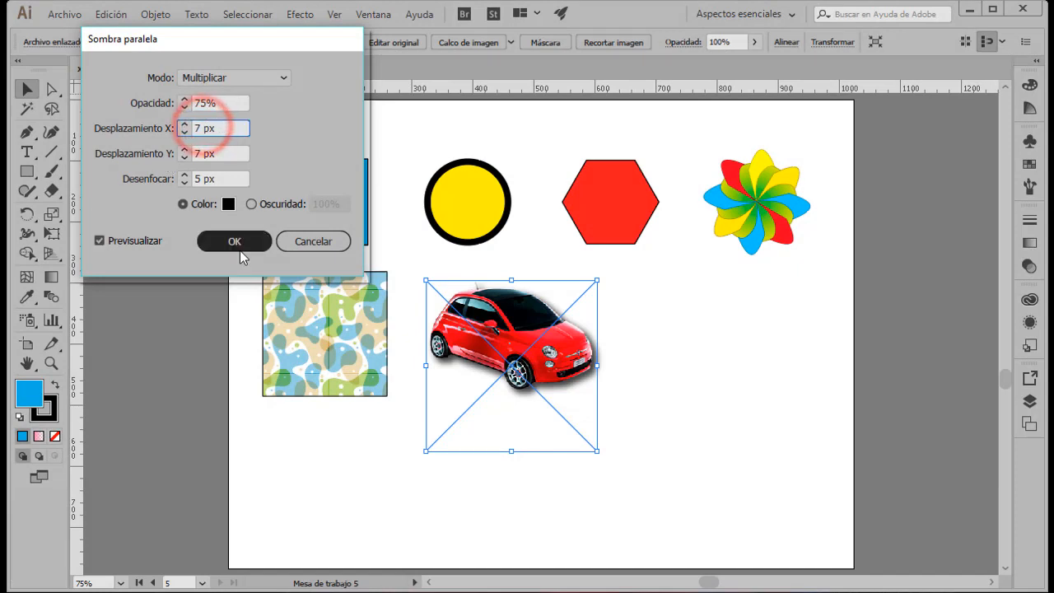
{"action": "key", "text": "BackSpace"}
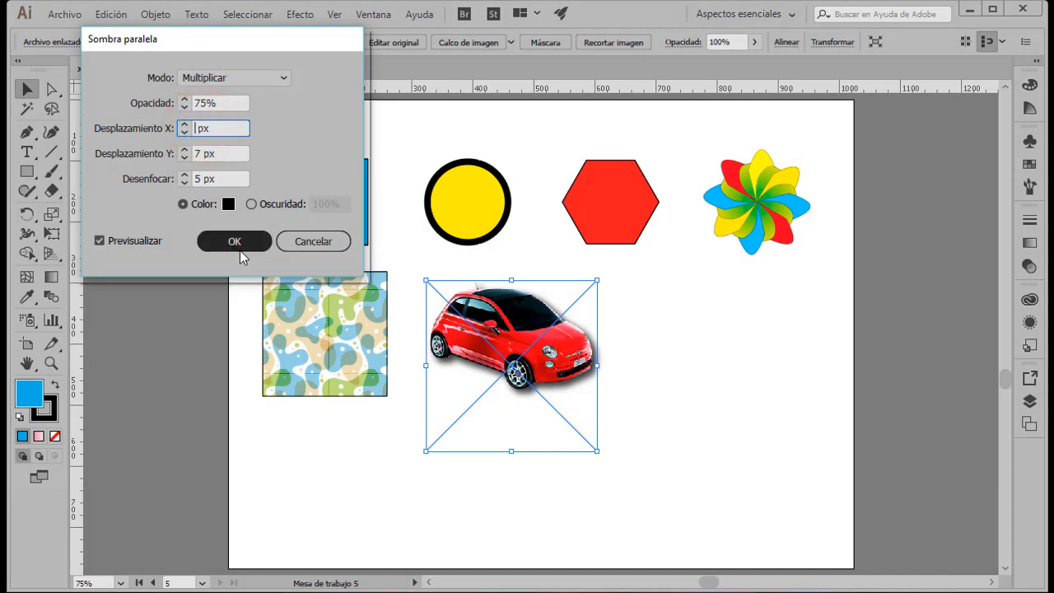
{"action": "type", "text": "20"}
{"action": "key", "text": "Tab"}
{"action": "type", "text": "2"}
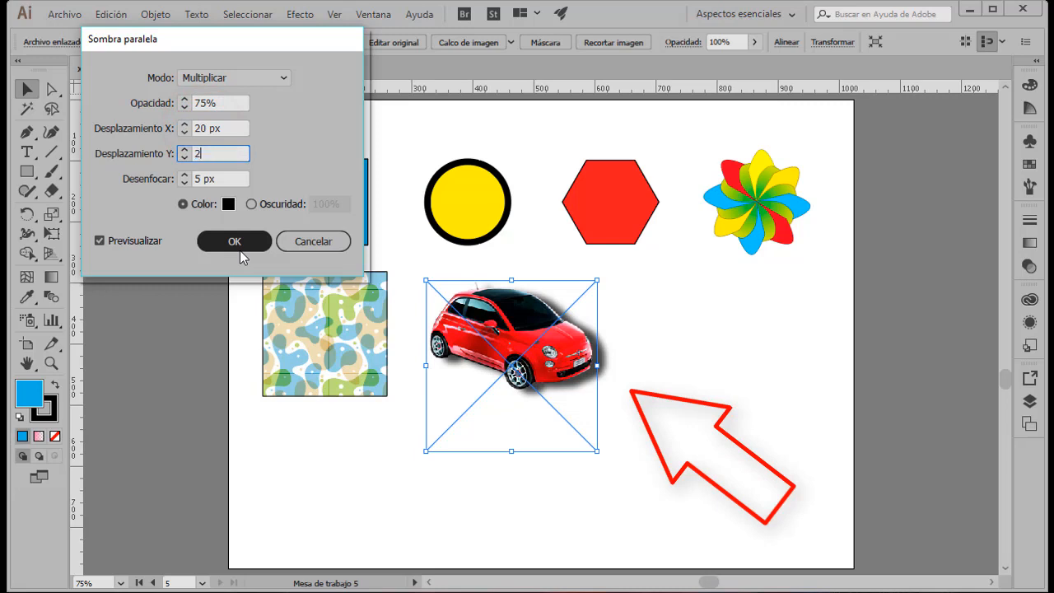
{"action": "type", "text": "0"}
{"action": "key", "text": "Tab"}
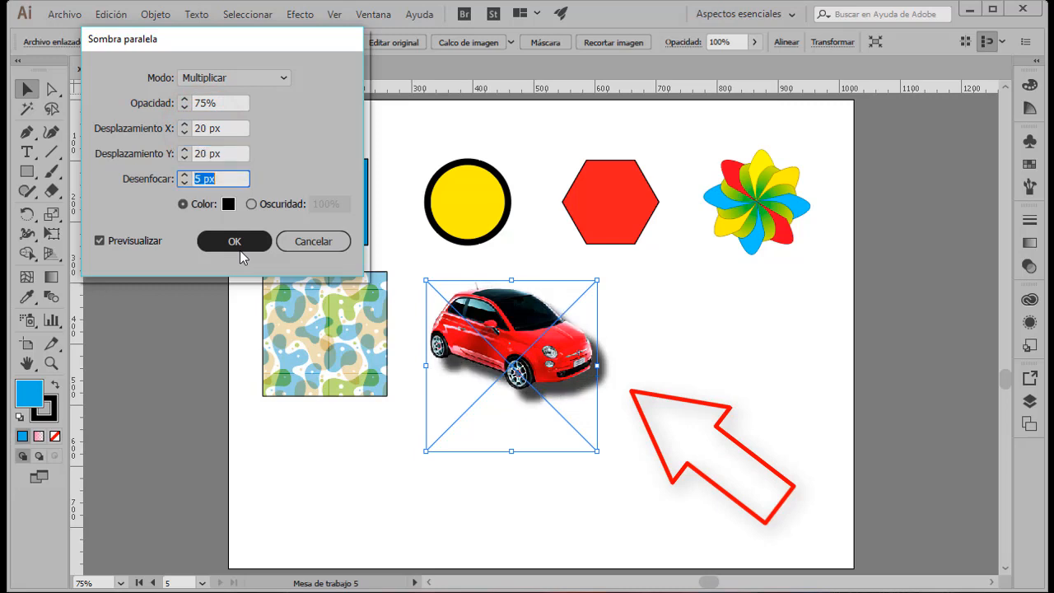
{"action": "left_click", "coordinate": [289, 80]}
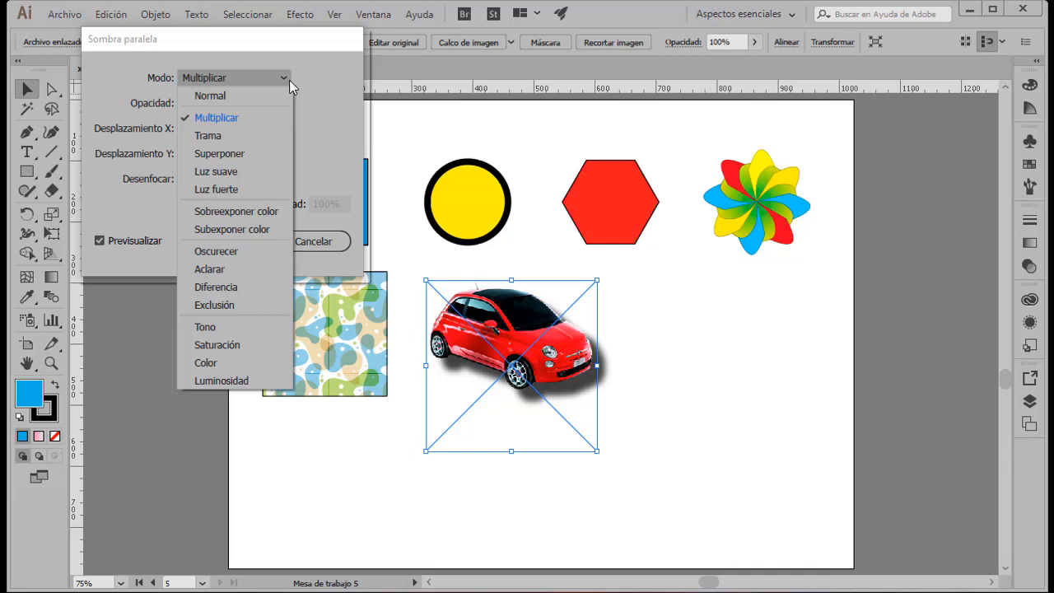
{"action": "left_click", "coordinate": [325, 90]}
{"action": "left_click", "coordinate": [250, 241]}
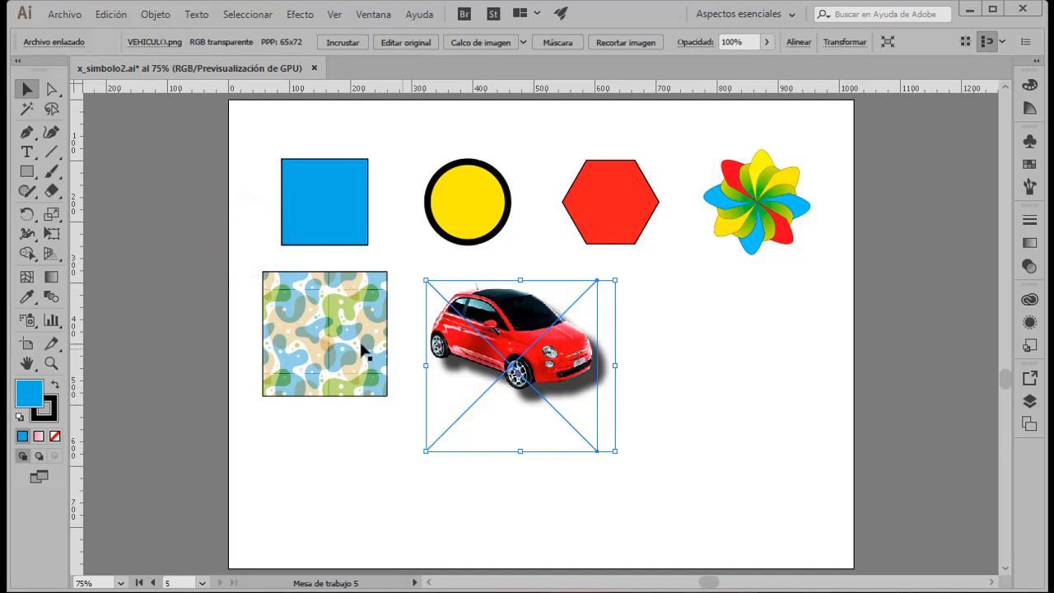
Place the shadowed car over the patterned square, stretching the square to about double its width and one and a half times its height
{"action": "left_click_drag", "start_coordinate": [321, 337], "coordinate": [512, 350]}
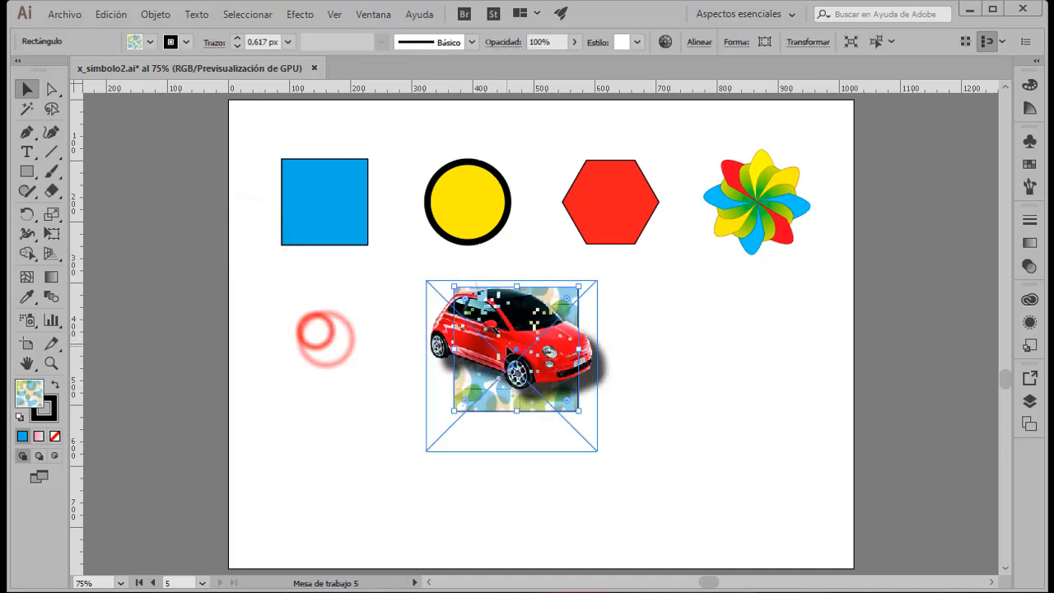
{"action": "left_click", "coordinate": [590, 444]}
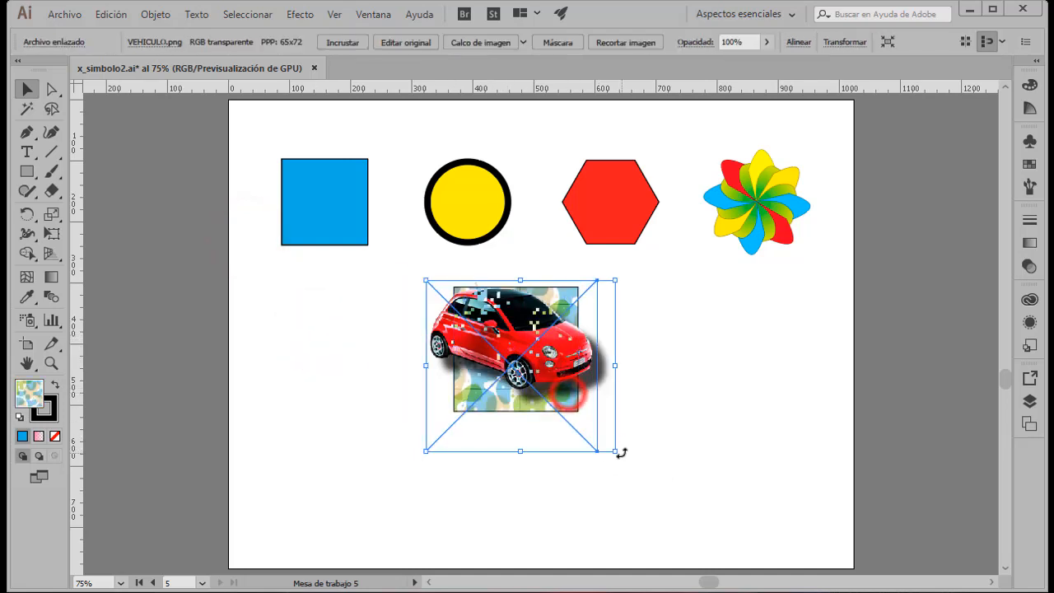
{"action": "left_click", "coordinate": [509, 476]}
{"action": "left_click_drag", "start_coordinate": [560, 295], "coordinate": [352, 293]}
{"action": "left_click", "coordinate": [476, 360]}
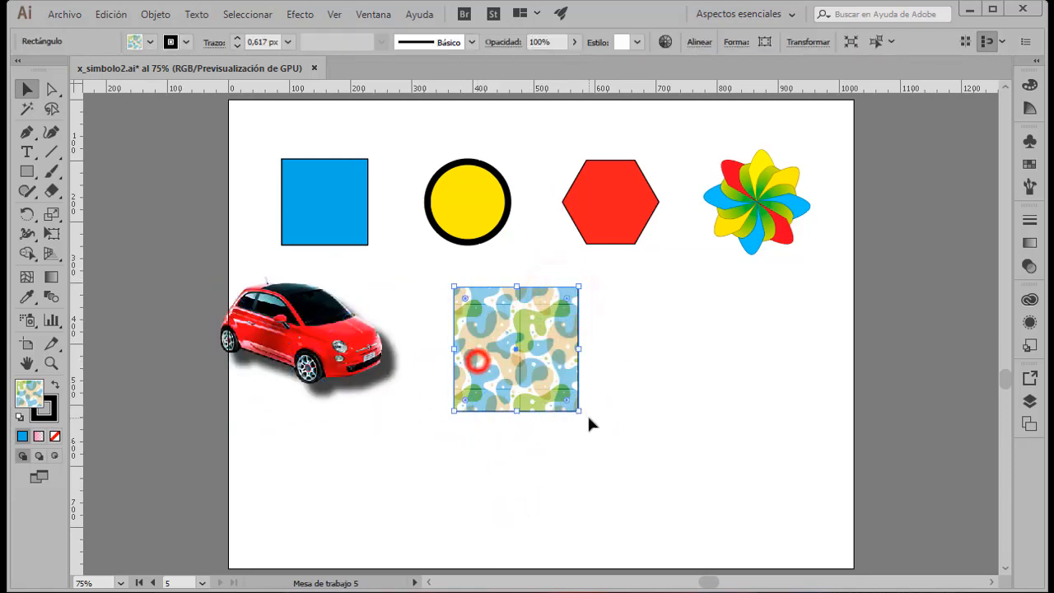
{"action": "left_click_drag", "start_coordinate": [578, 410], "coordinate": [703, 475]}
{"action": "left_click_drag", "start_coordinate": [276, 327], "coordinate": [532, 345]}
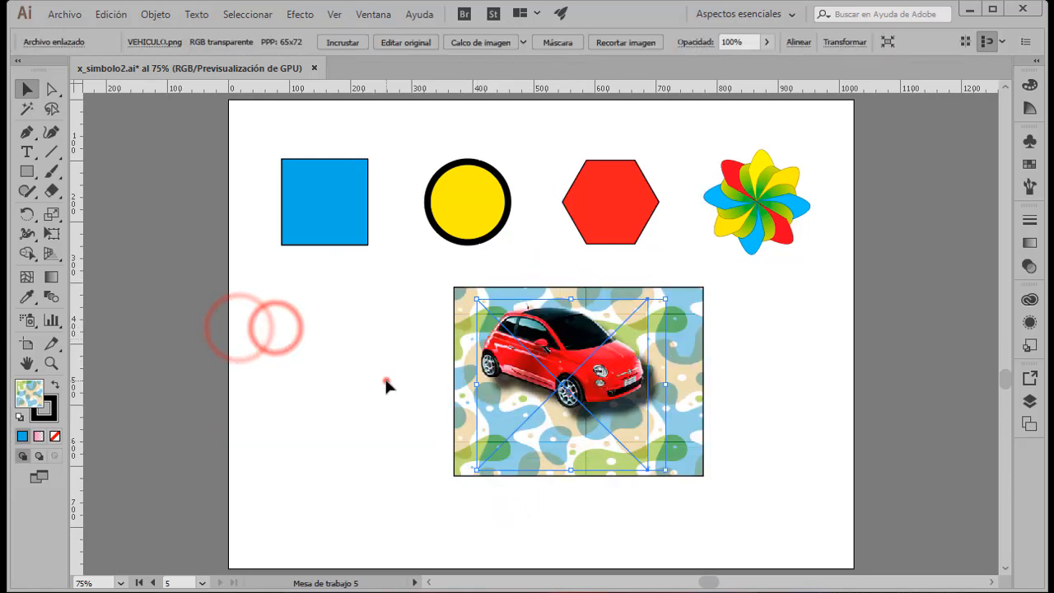
{"action": "left_click", "coordinate": [387, 384]}
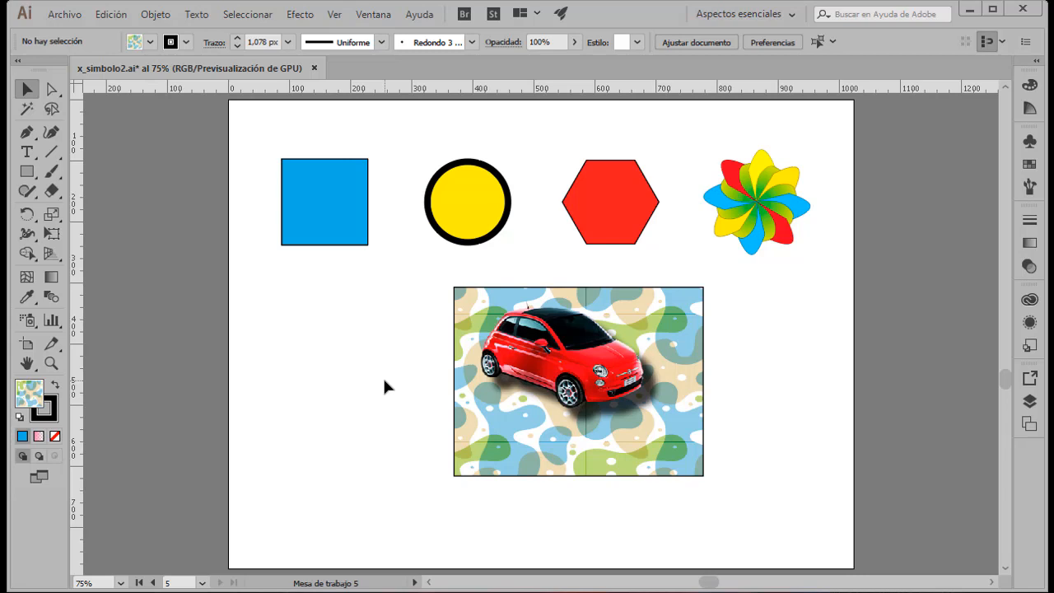
Edit the car's existing drop shadow, trying Superponer blending and applying Luz fuerte mode
{"action": "left_click", "coordinate": [548, 372]}
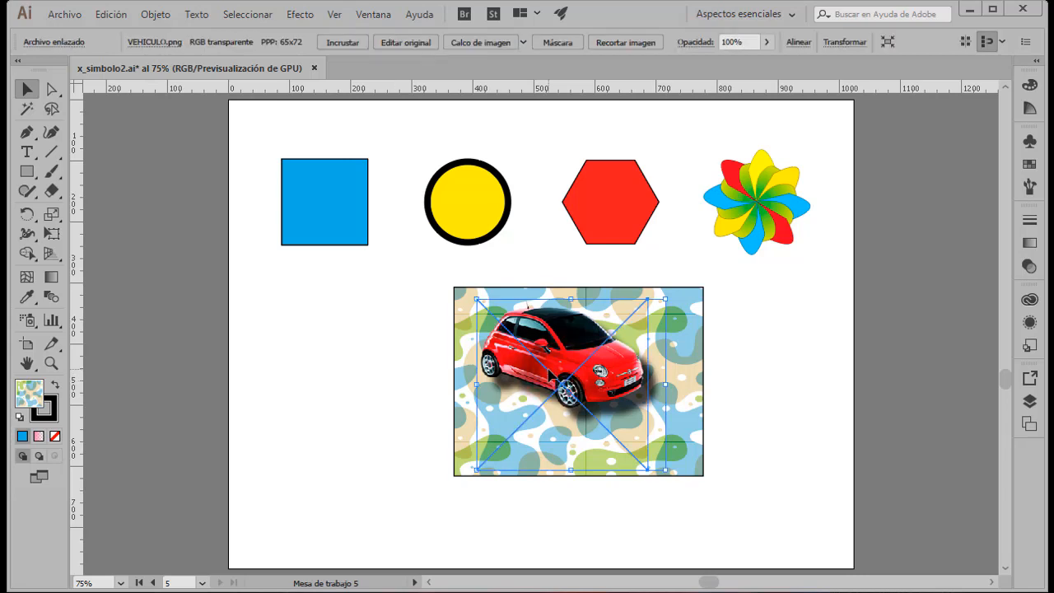
{"action": "left_click", "coordinate": [1030, 322]}
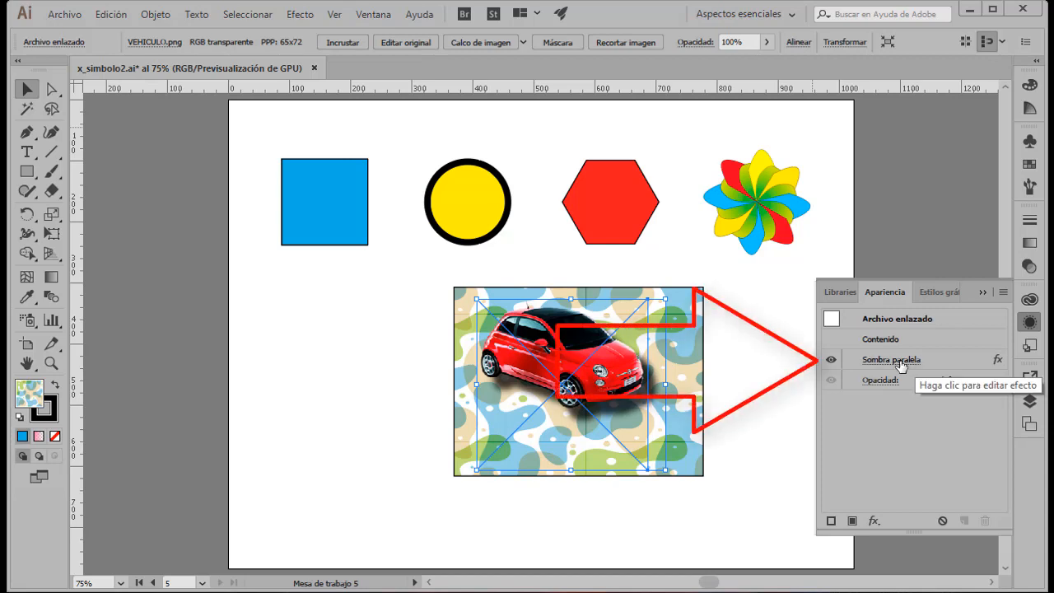
{"action": "left_click", "coordinate": [900, 365]}
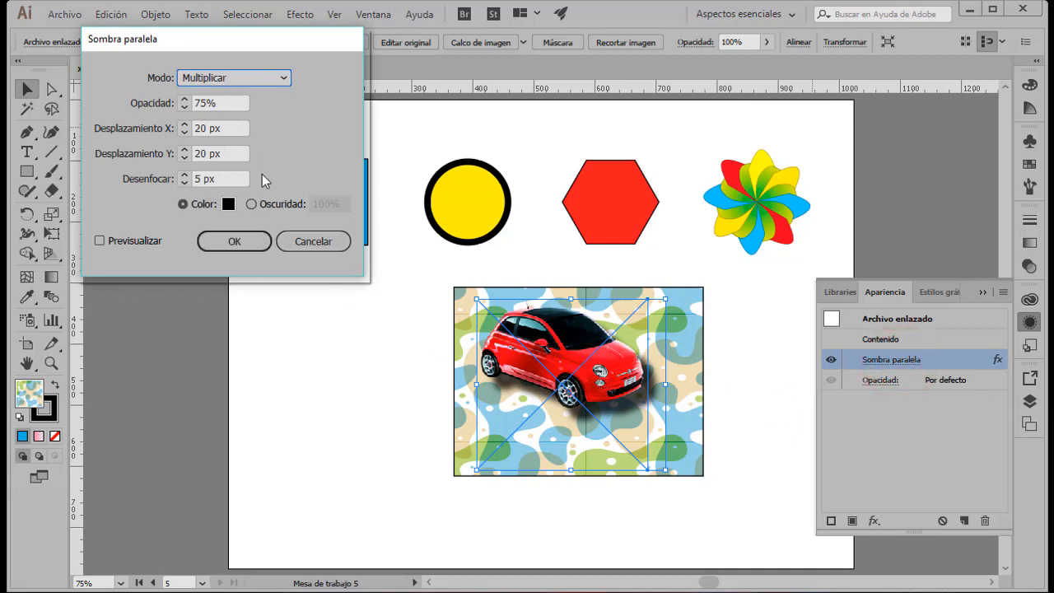
{"action": "left_click", "coordinate": [100, 241]}
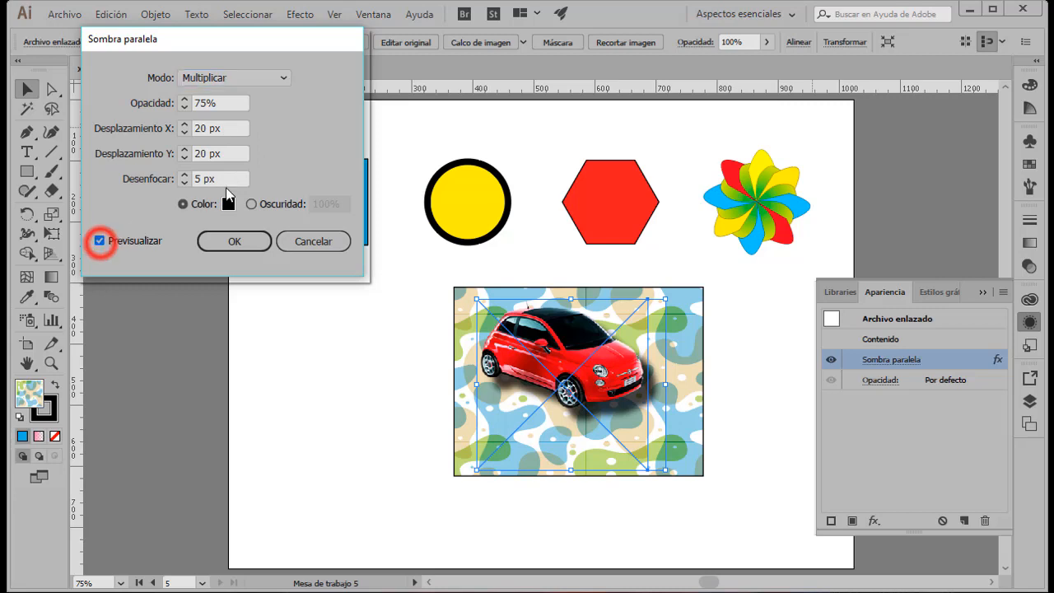
{"action": "left_click", "coordinate": [284, 78]}
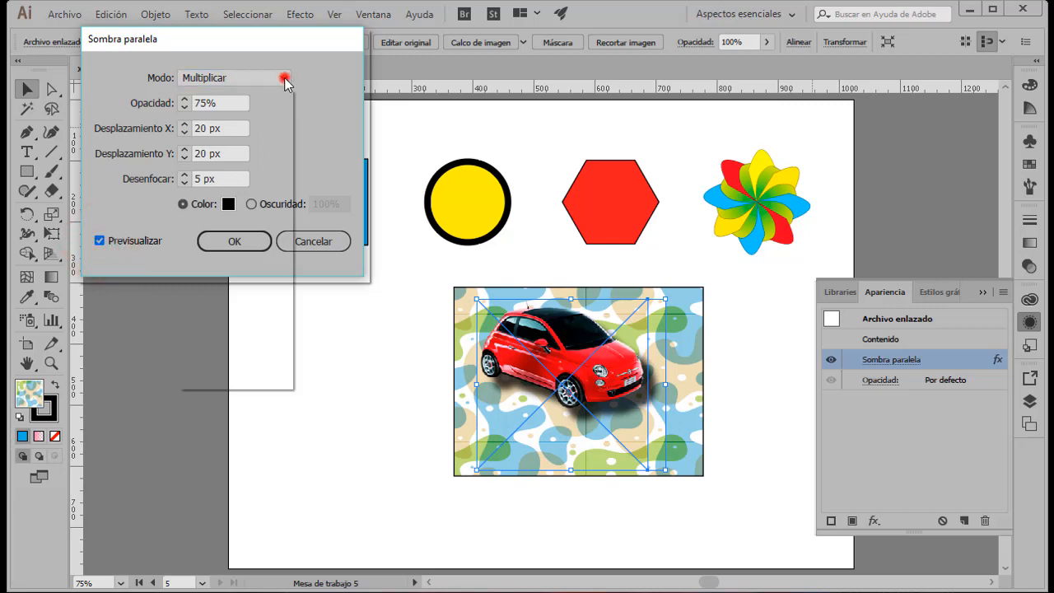
{"action": "left_click", "coordinate": [239, 152]}
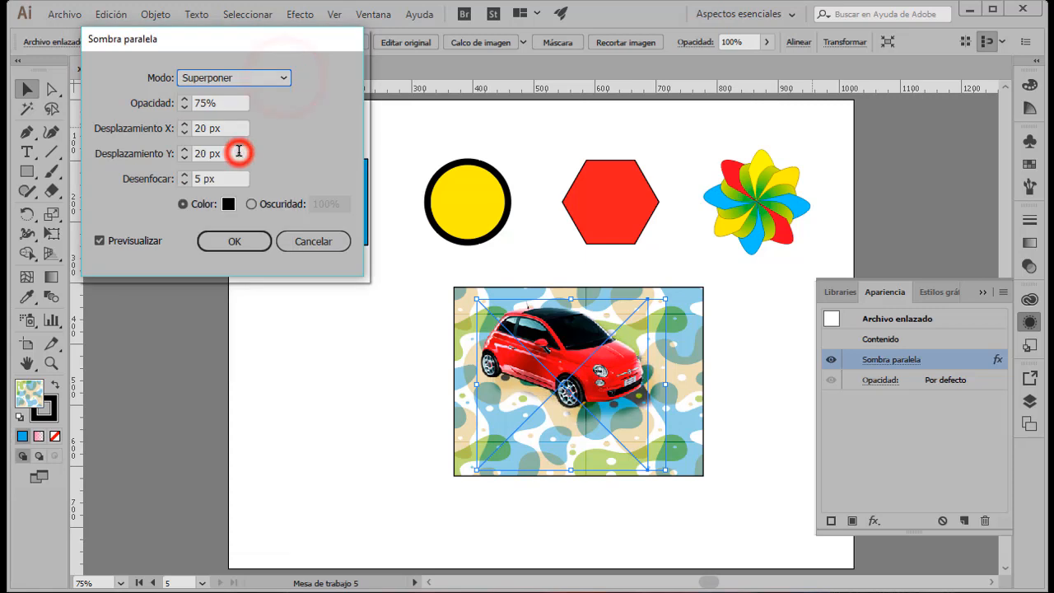
{"action": "left_click", "coordinate": [275, 78]}
{"action": "left_click", "coordinate": [245, 188]}
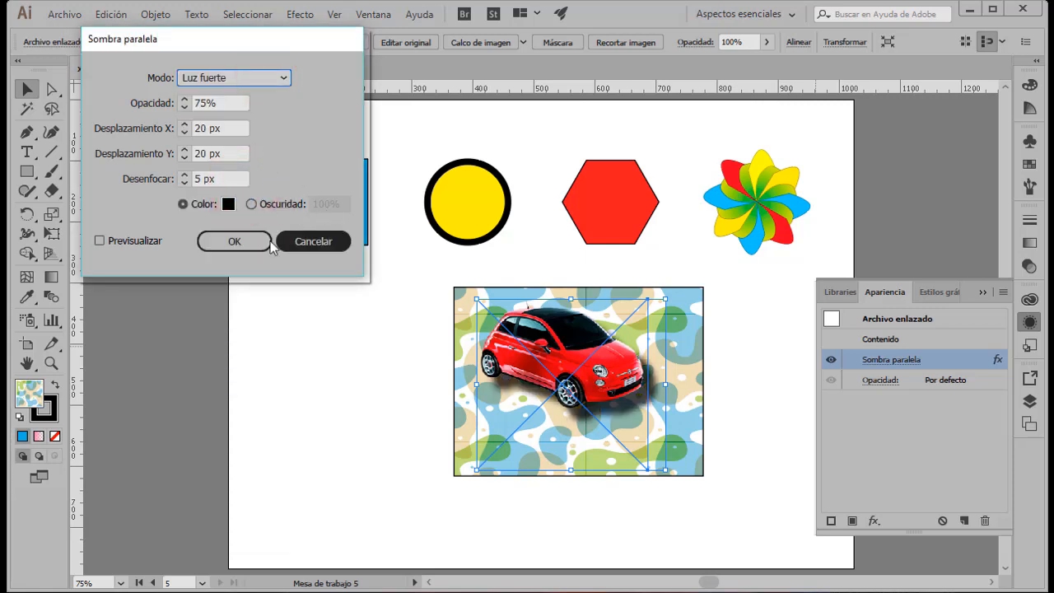
{"action": "left_click", "coordinate": [240, 242]}
{"action": "left_click", "coordinate": [342, 322]}
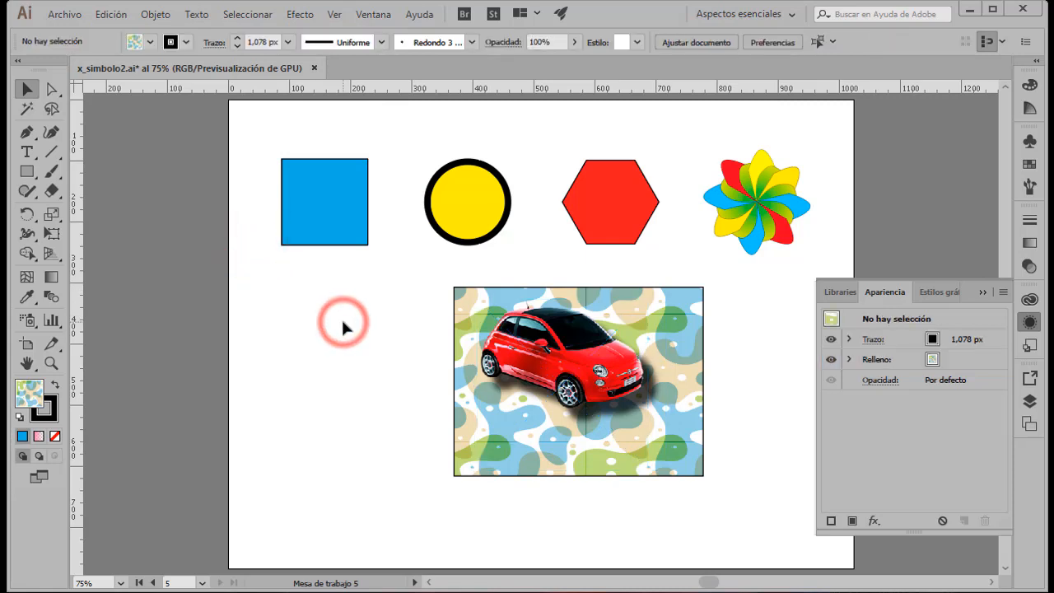
Try the Scribble effect on the whole blue square and delete it from the square's appearance
{"action": "left_click", "coordinate": [321, 212]}
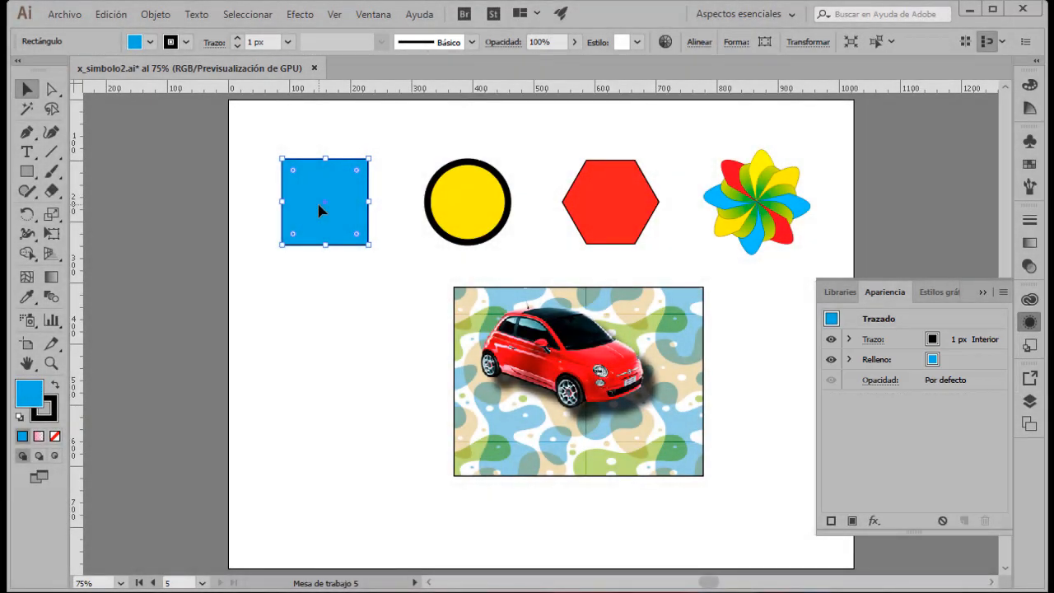
{"action": "left_click", "coordinate": [301, 14]}
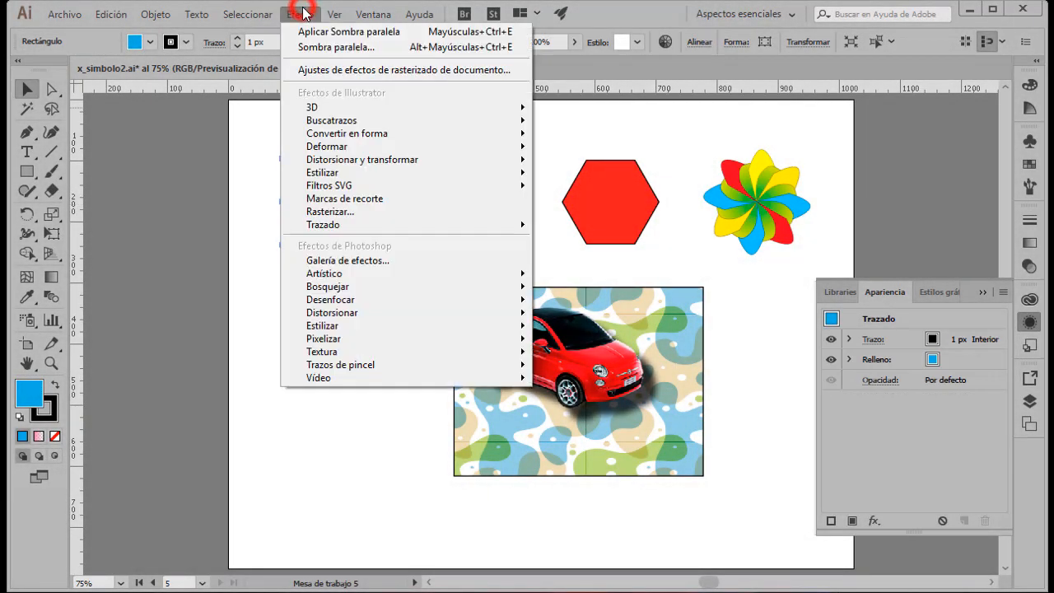
{"action": "left_click", "coordinate": [190, 189]}
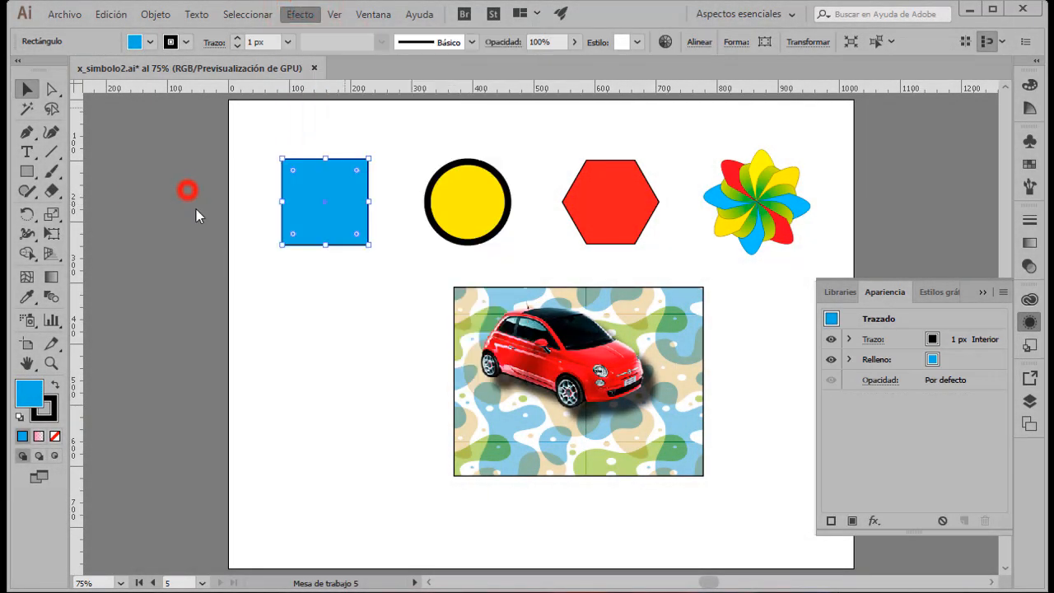
{"action": "left_click", "coordinate": [855, 418]}
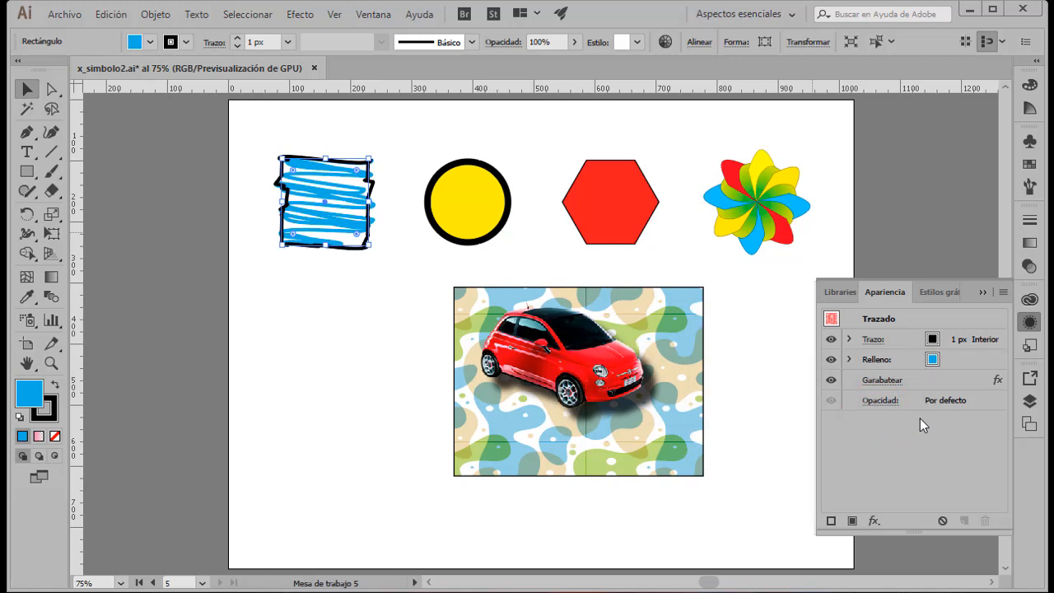
{"action": "left_click", "coordinate": [942, 378]}
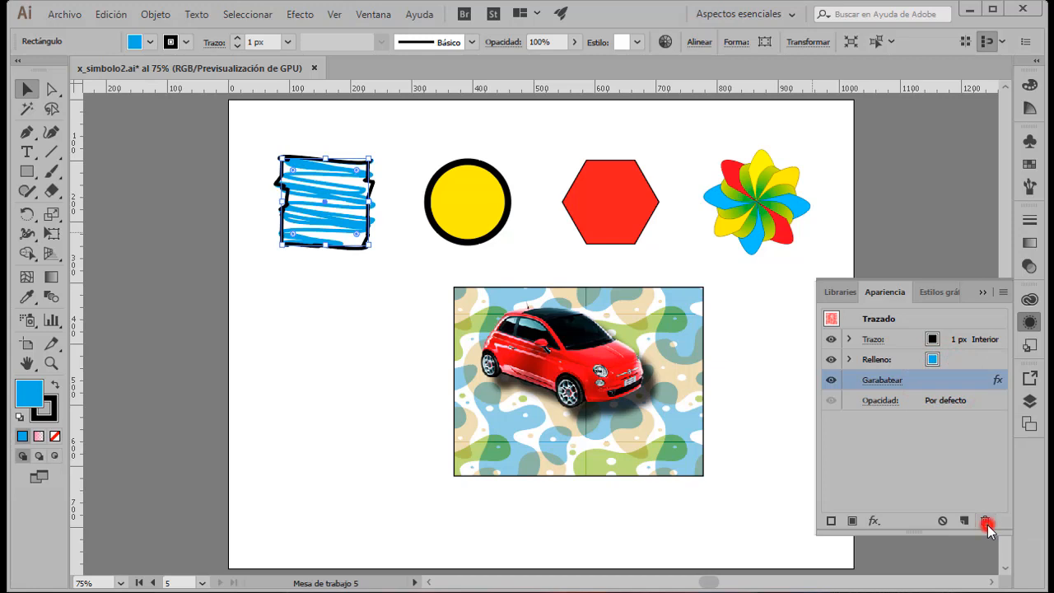
{"action": "left_click", "coordinate": [986, 522]}
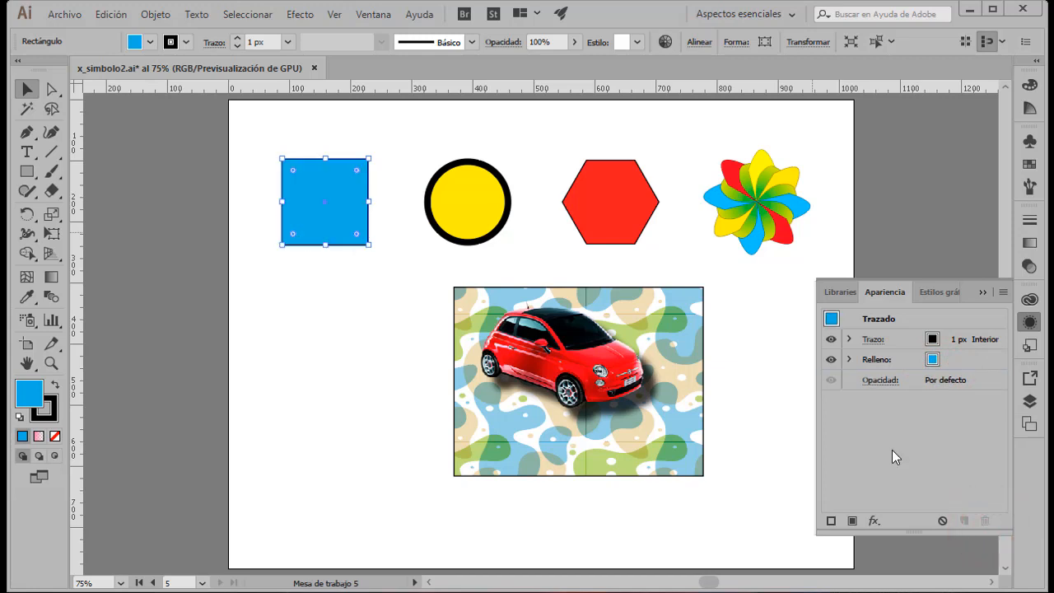
Apply the Scribble effect with the Infantil preset only to the blue square's fill and enlarge the square to about 1.7 times its width
{"action": "left_click", "coordinate": [912, 340]}
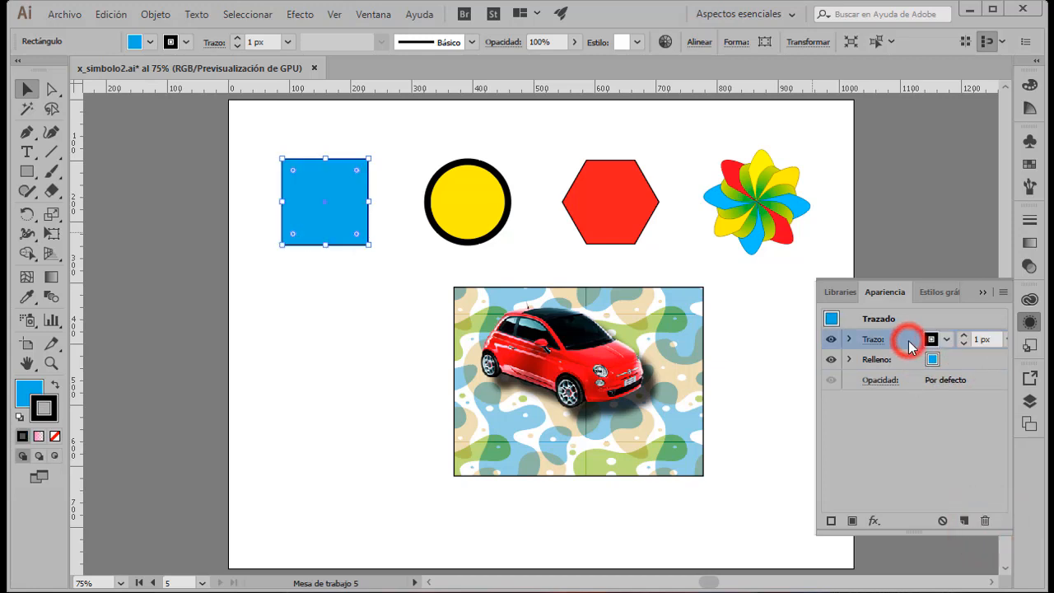
{"action": "left_click", "coordinate": [917, 365]}
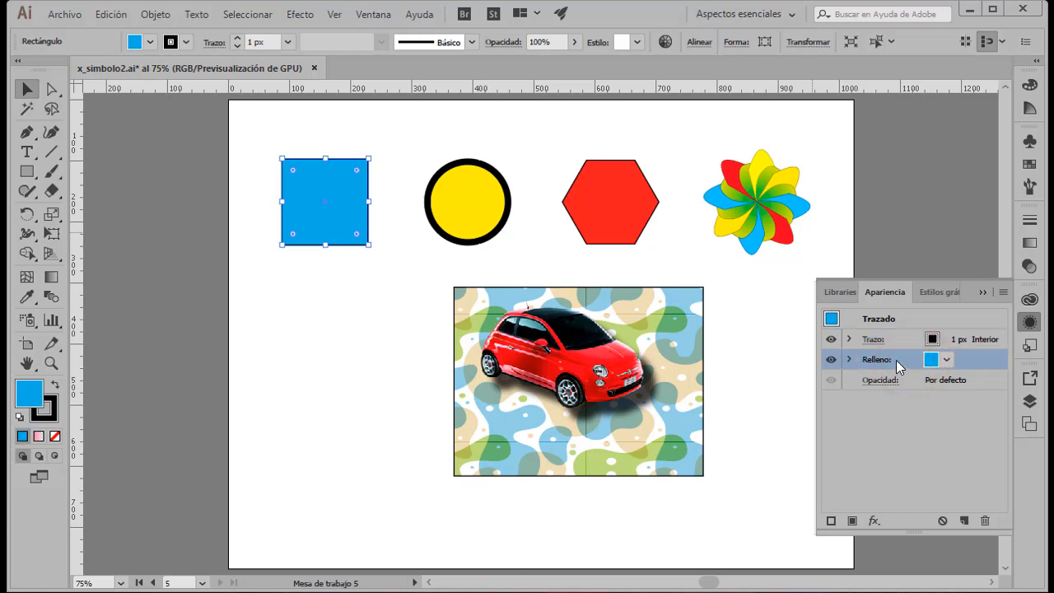
{"action": "left_click", "coordinate": [875, 523]}
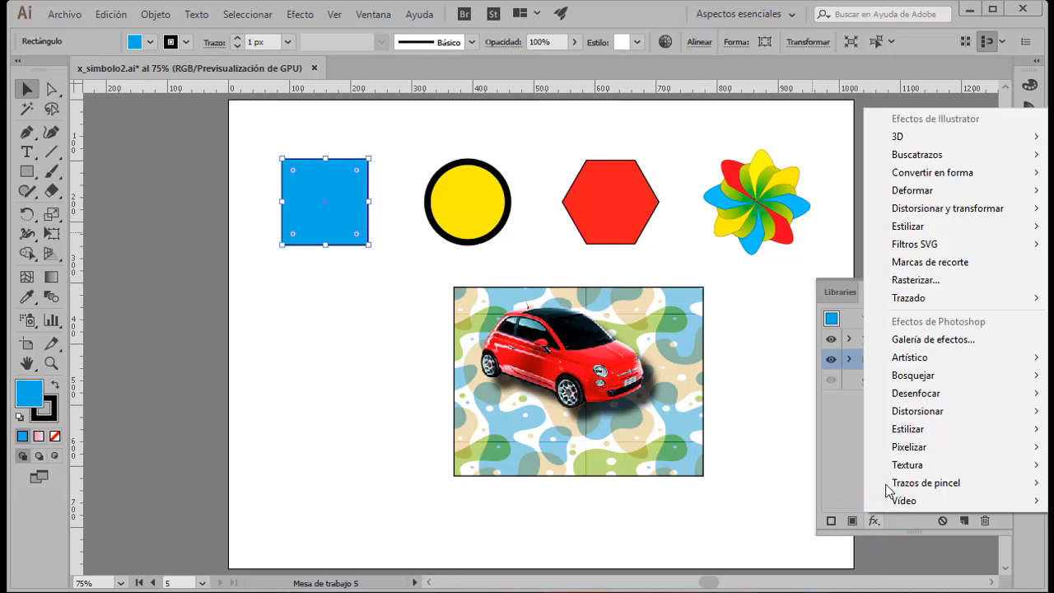
{"action": "mouse_move", "coordinate": [944, 232]}
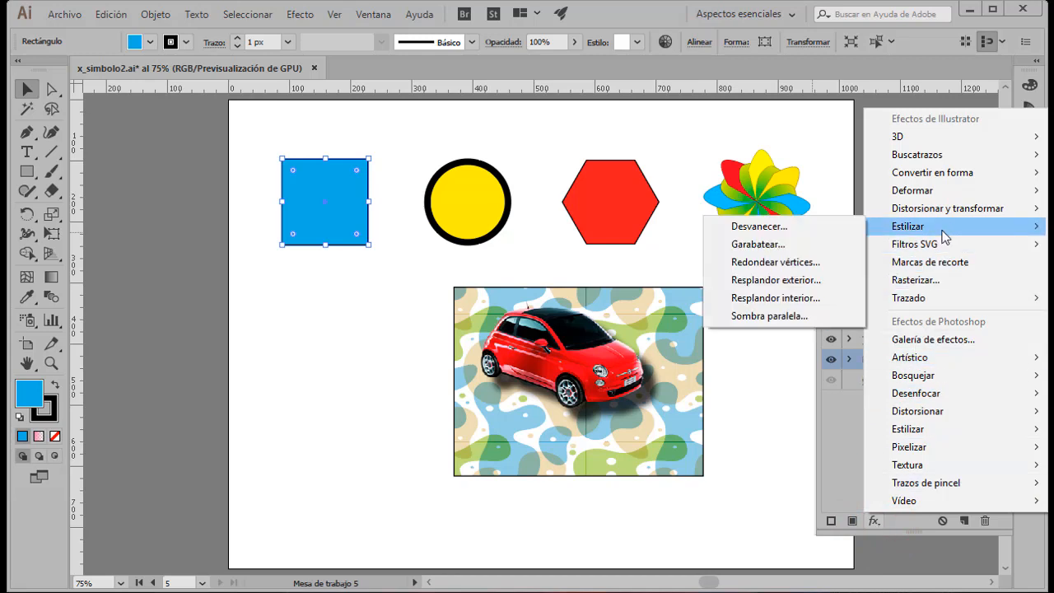
{"action": "left_click", "coordinate": [795, 247]}
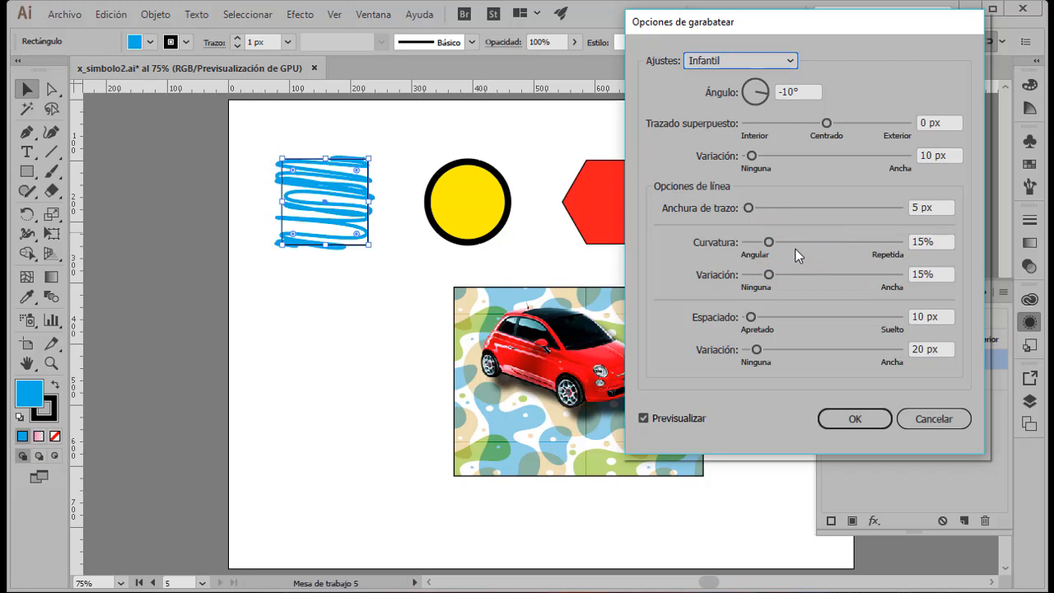
{"action": "left_click", "coordinate": [857, 419]}
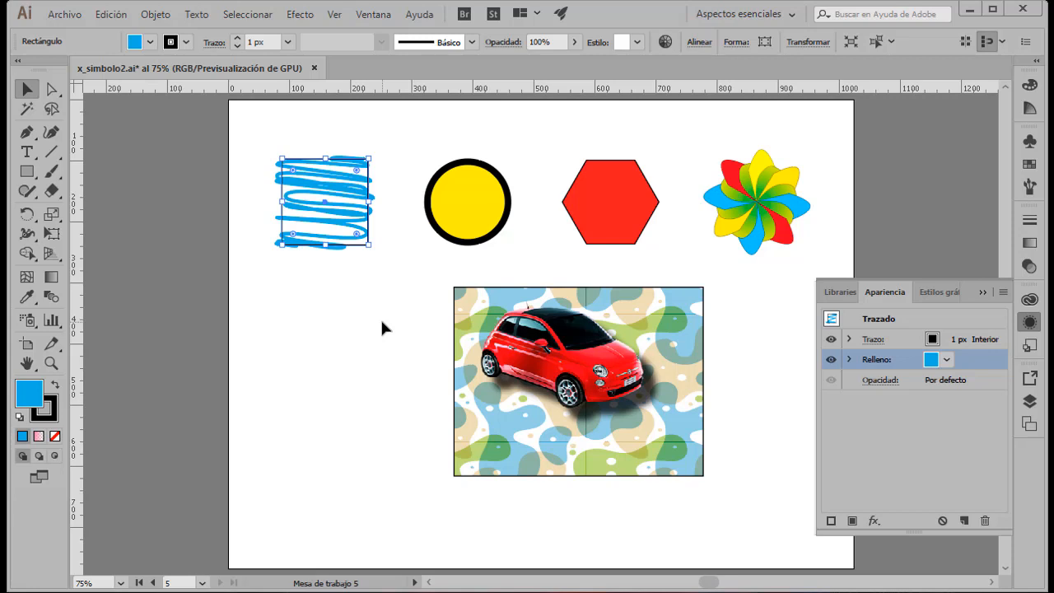
{"action": "left_click_drag", "start_coordinate": [368, 244], "coordinate": [429, 297]}
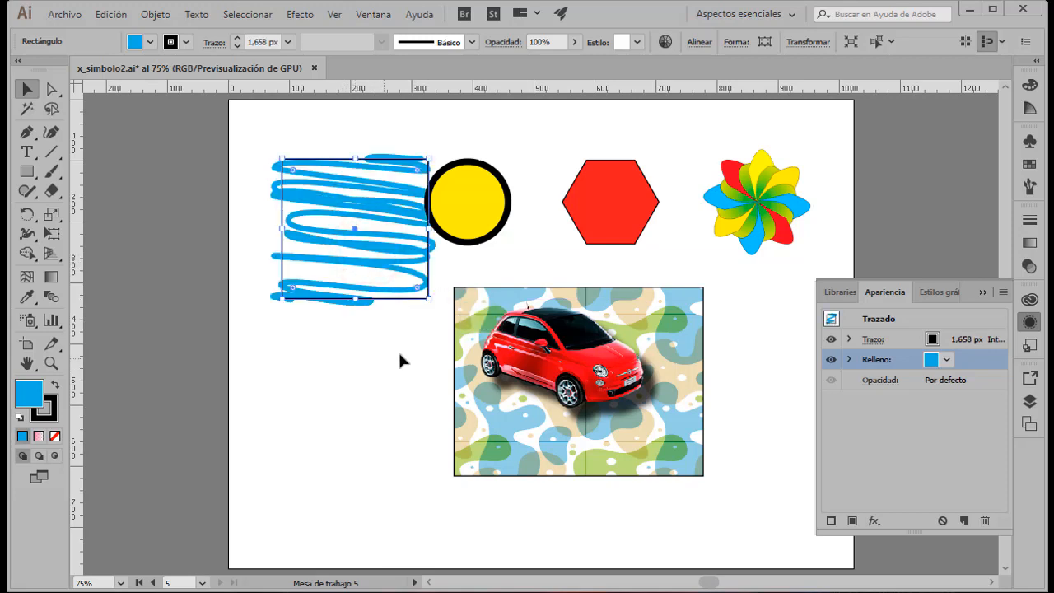
Enlarge the car to about 1.5 times its size and shrink the scribbled square to about 80%, tilted about 17° clockwise
{"action": "left_click", "coordinate": [473, 471]}
{"action": "left_click_drag", "start_coordinate": [444, 489], "coordinate": [384, 510]}
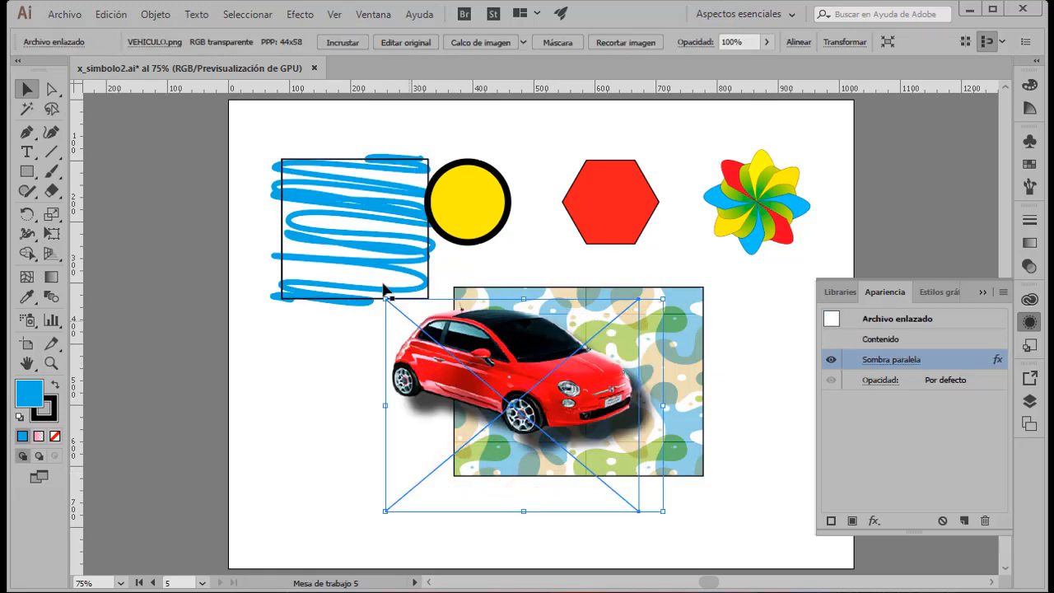
{"action": "left_click", "coordinate": [346, 250]}
{"action": "mouse_move", "coordinate": [428, 159]}
{"action": "left_mouse_down"}
{"action": "mouse_move", "coordinate": [395, 172]}
{"action": "mouse_move", "coordinate": [360, 243]}
{"action": "mouse_move", "coordinate": [341, 239]}
{"action": "left_mouse_up"}
{"action": "left_click", "coordinate": [536, 136]}
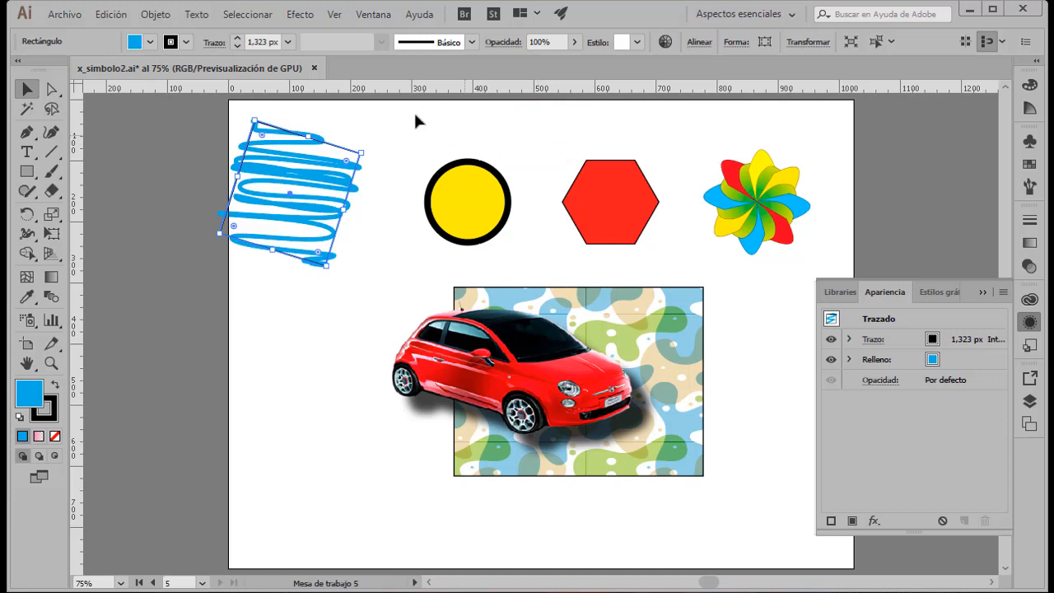
Apply the SVG filter AI_DesenfoqueGaussiano_7 to the red hexagon
{"action": "left_click", "coordinate": [300, 15]}
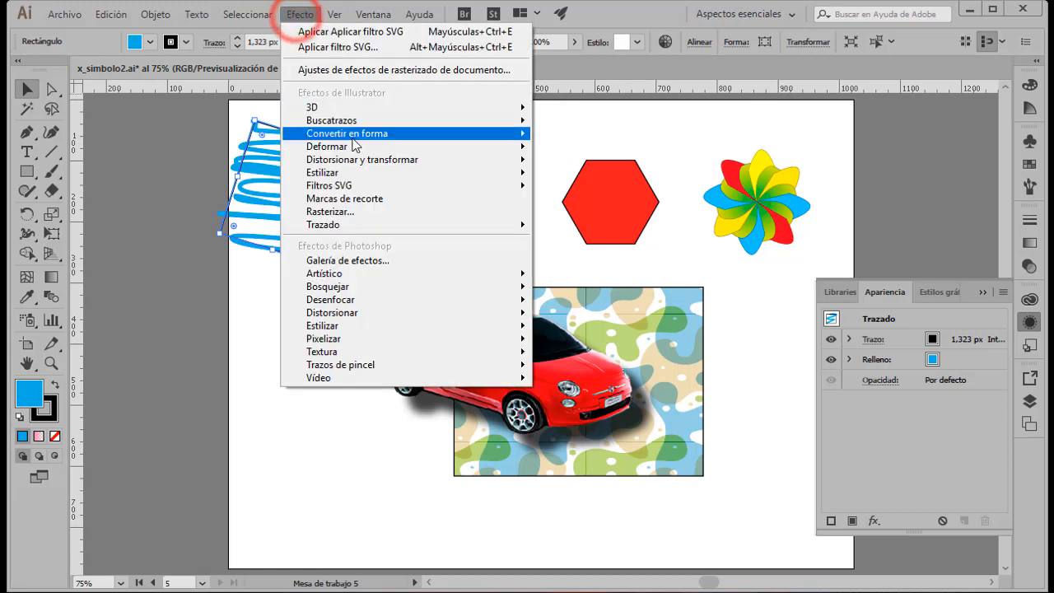
{"action": "mouse_move", "coordinate": [356, 194]}
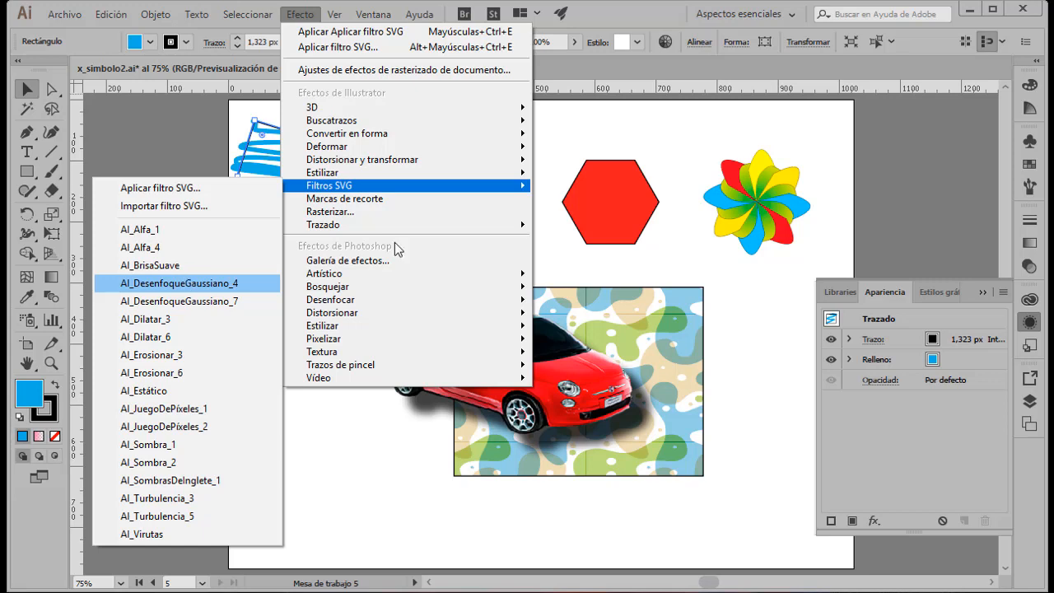
{"action": "left_click_drag", "start_coordinate": [585, 125], "coordinate": [609, 173]}
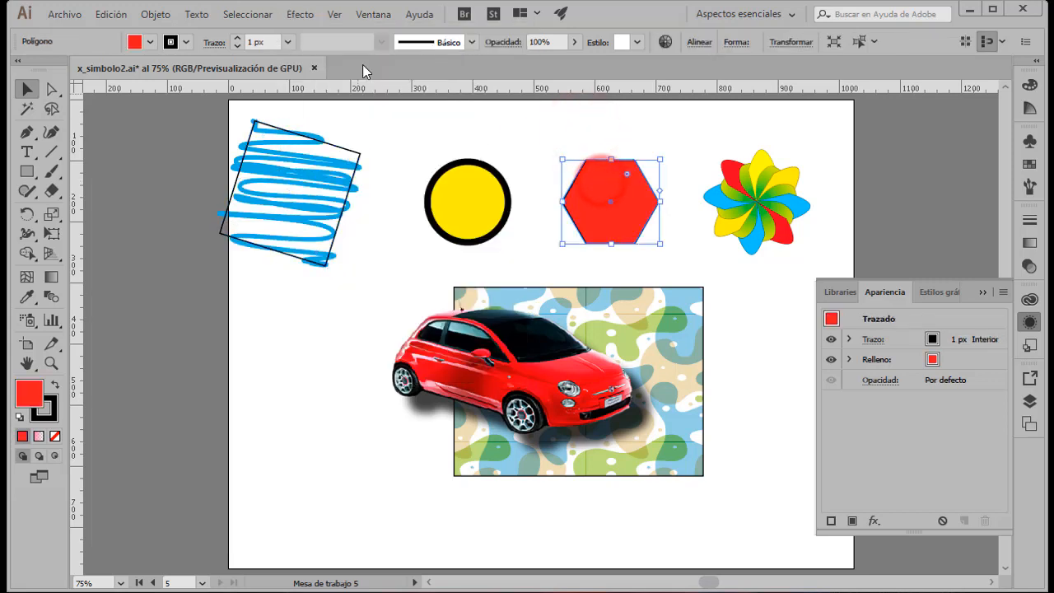
{"action": "left_click", "coordinate": [300, 14]}
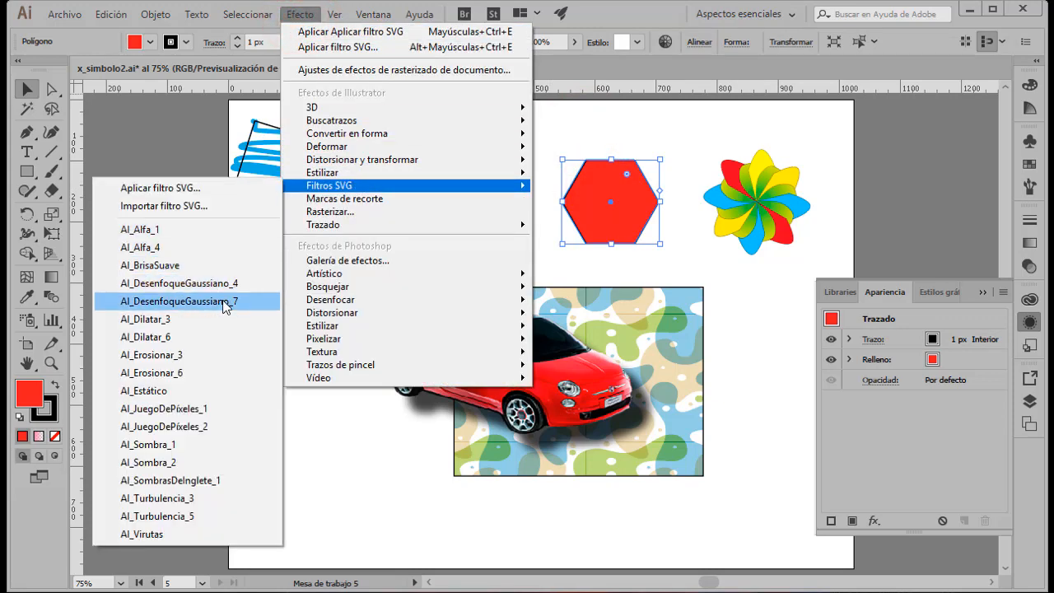
{"action": "left_click", "coordinate": [224, 301]}
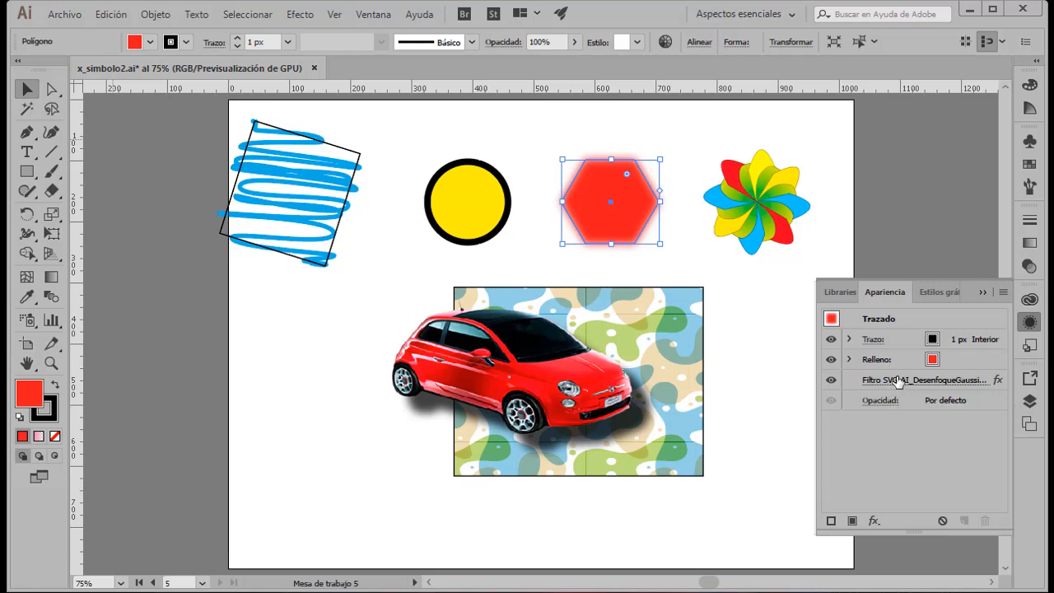
Reopen the hexagon's applied SVG filter and view the code of AI_DesenfoqueGaussiano_7
{"action": "left_click", "coordinate": [902, 381]}
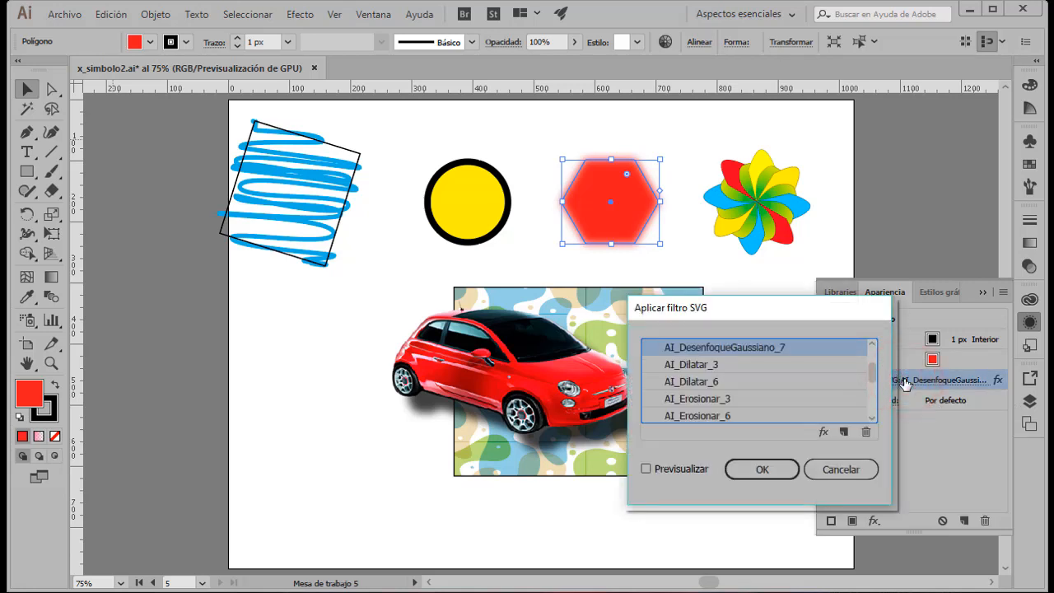
{"action": "left_click", "coordinate": [821, 433]}
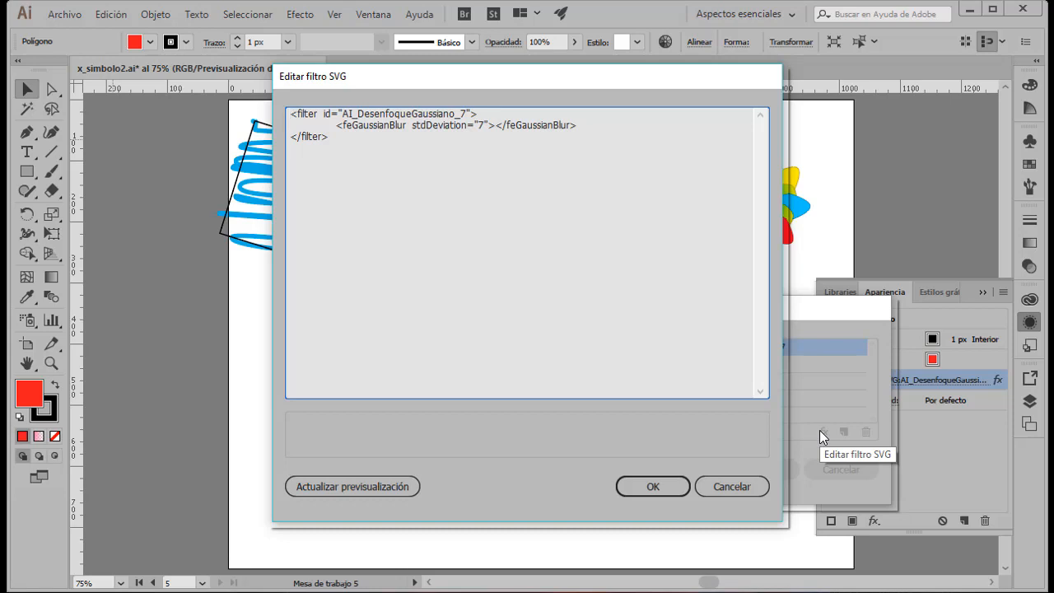
{"action": "left_click", "coordinate": [653, 486]}
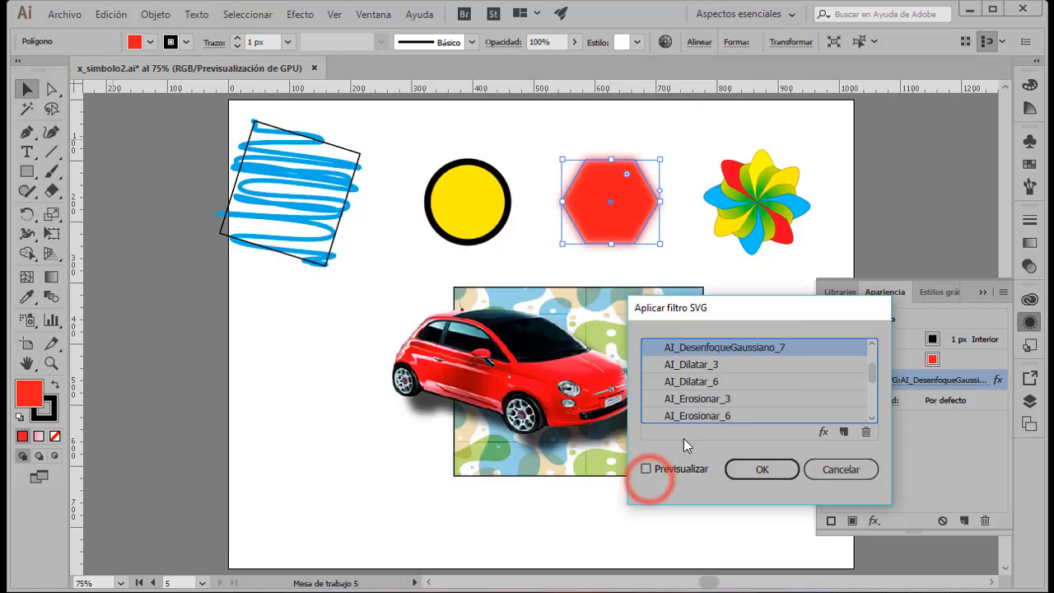
Examine the code of the AI_SombrasDeInglete_1 SVG filter and close the filter settings
{"action": "scroll", "coordinate": [765, 378], "scroll_direction": "down", "scroll_amount": 1}
{"action": "scroll", "coordinate": [791, 389], "scroll_direction": "down", "scroll_amount": 2}
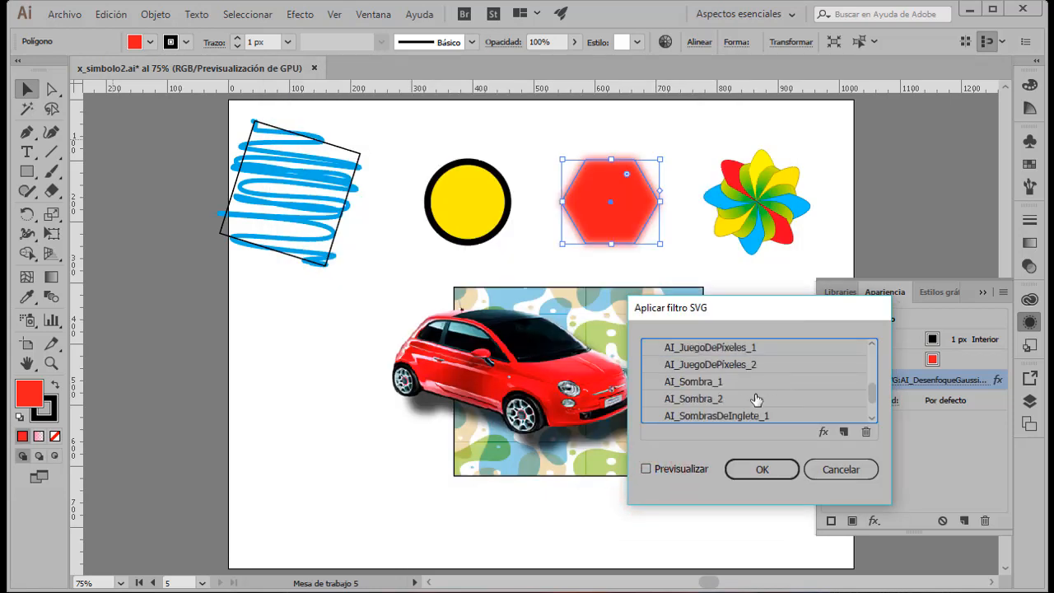
{"action": "left_click", "coordinate": [732, 364]}
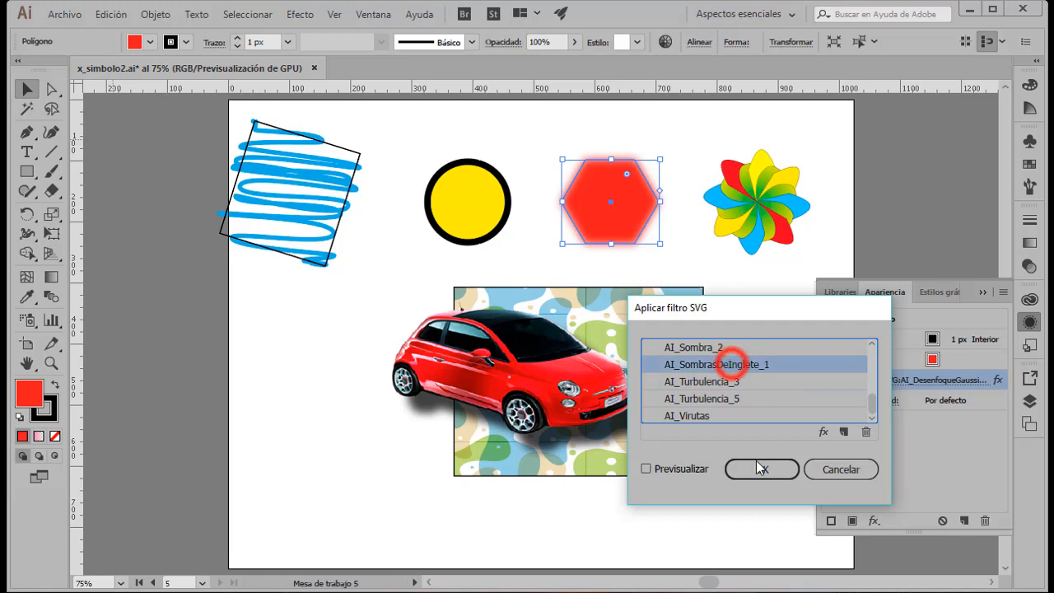
{"action": "left_click", "coordinate": [826, 431]}
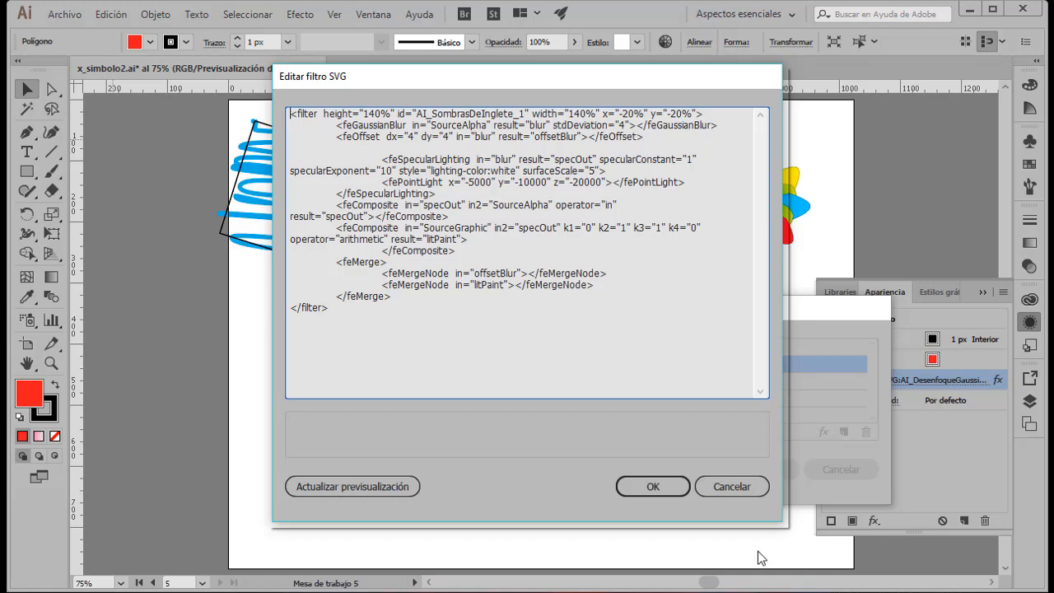
{"action": "left_click", "coordinate": [653, 486]}
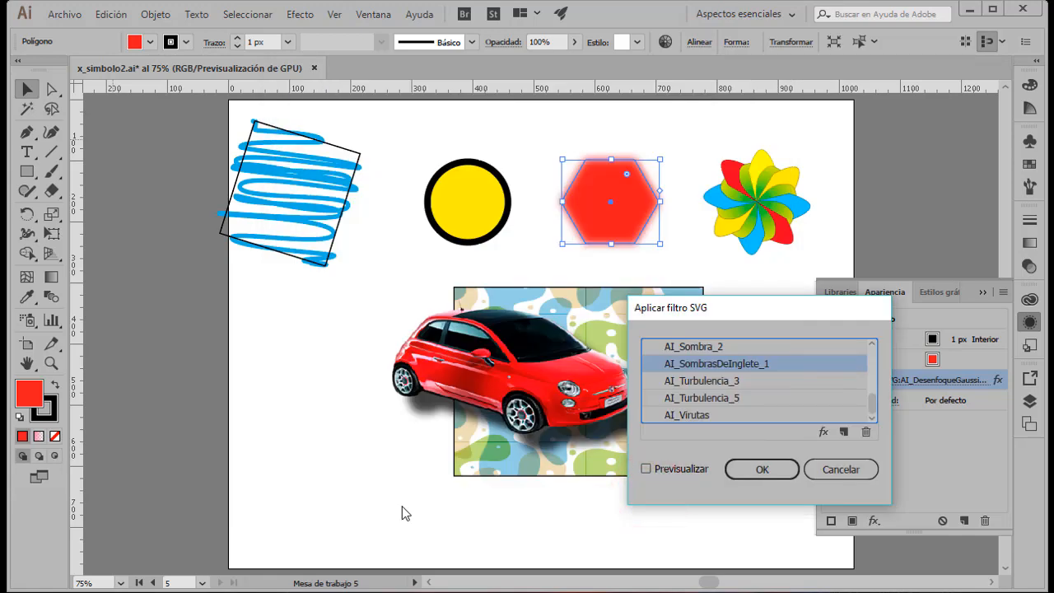
{"action": "left_click", "coordinate": [756, 471]}
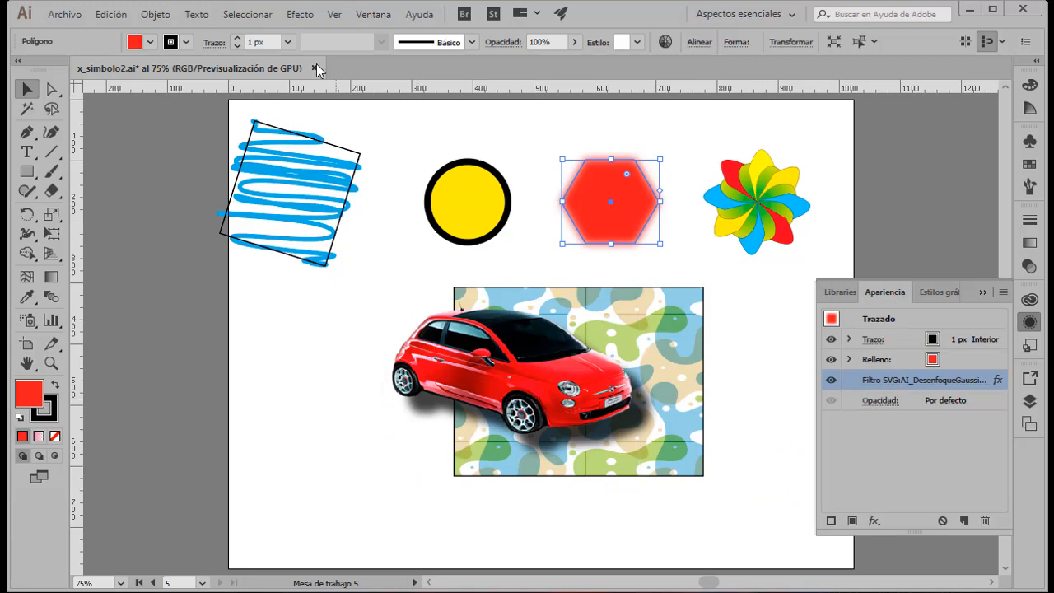
Open the file chooser for importing an SVG filter, close it without choosing a file and deselect the hexagon
{"action": "left_click", "coordinate": [301, 15]}
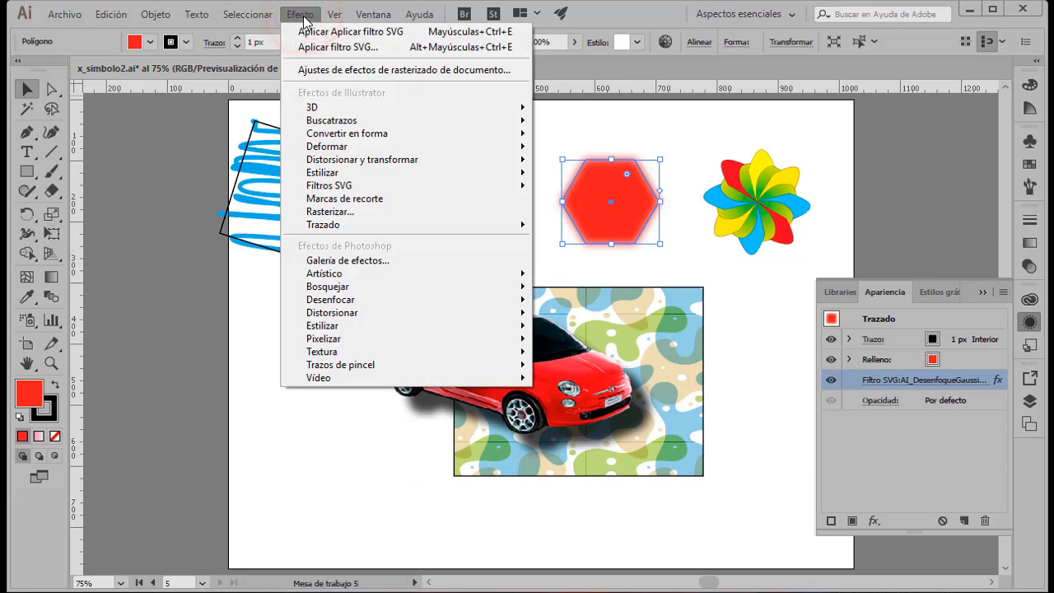
{"action": "mouse_move", "coordinate": [390, 186]}
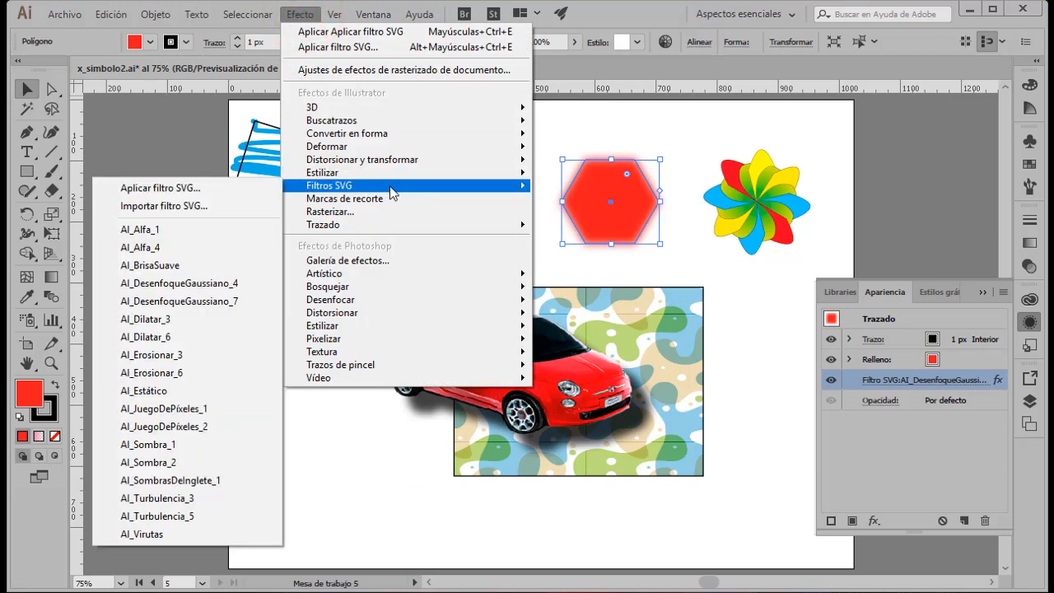
{"action": "left_click", "coordinate": [222, 204]}
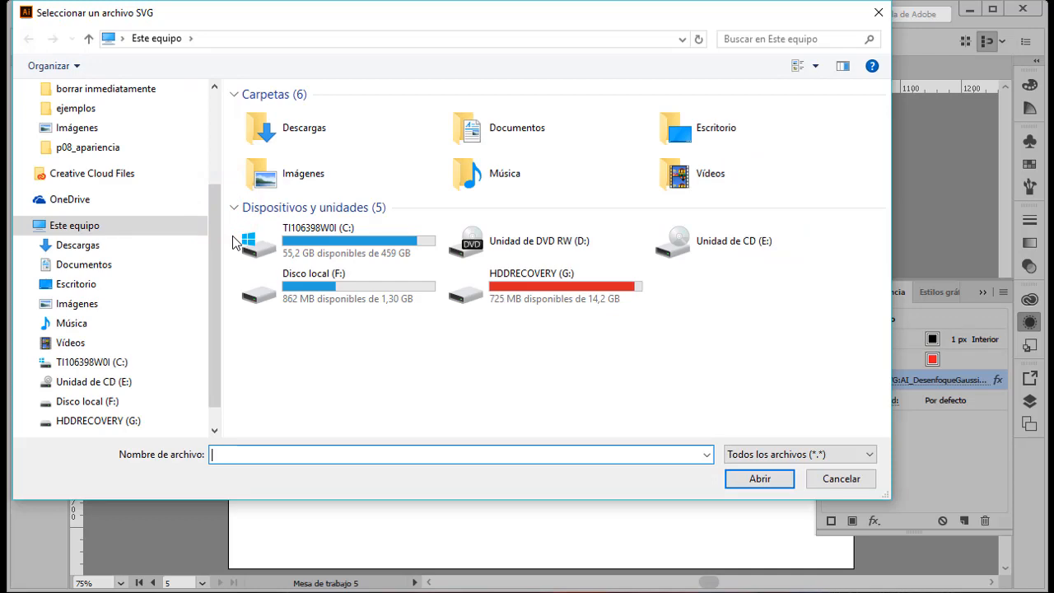
{"action": "left_click", "coordinate": [839, 478]}
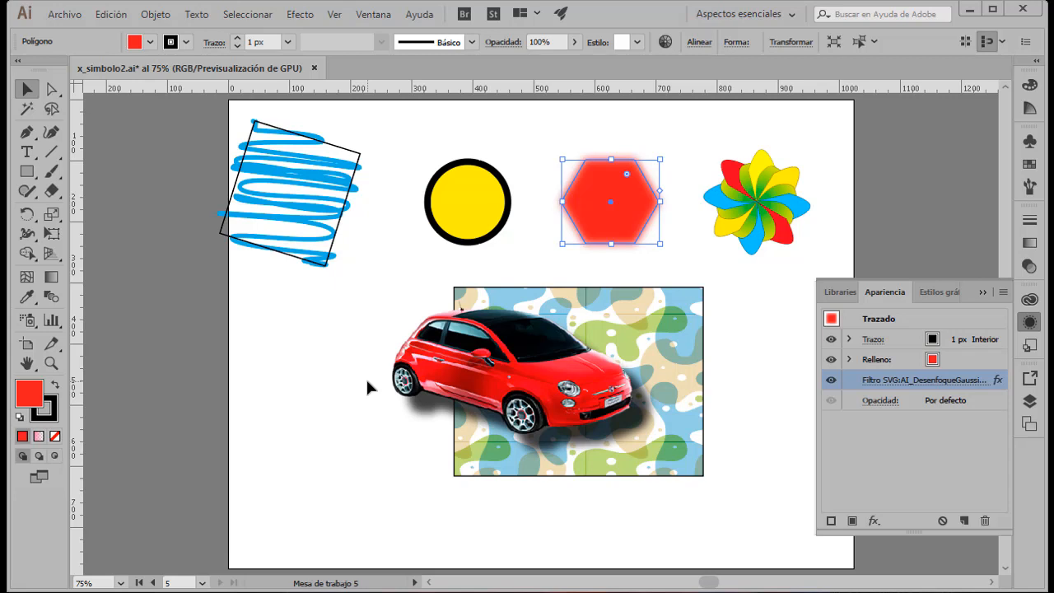
{"action": "left_click", "coordinate": [396, 253]}
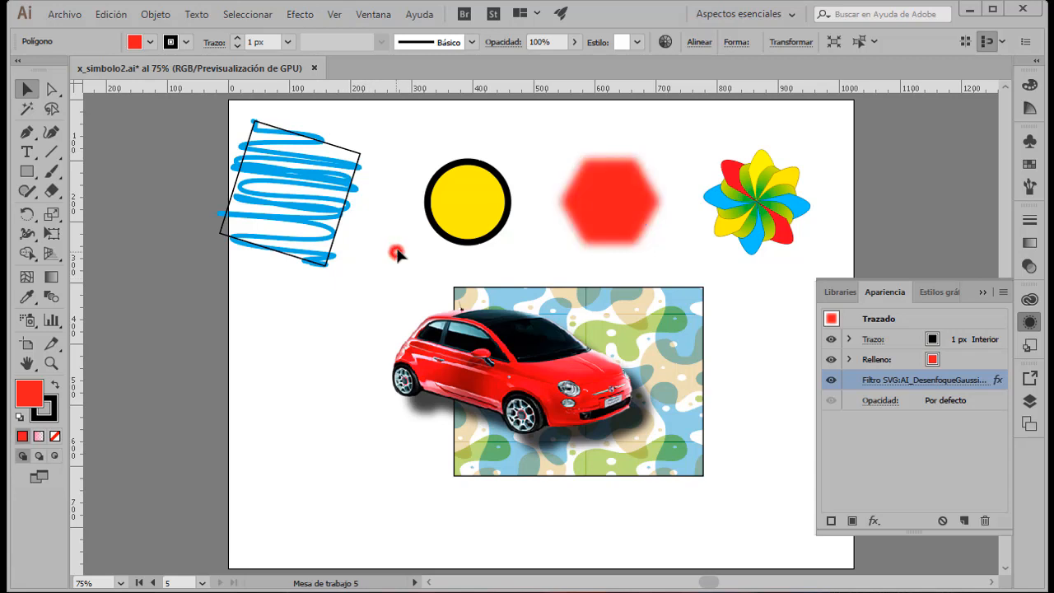
Try the Desvanecer effect with a 10 px radius on the whole yellow circle, using the preview
{"action": "left_click", "coordinate": [466, 206]}
{"action": "left_click", "coordinate": [299, 15]}
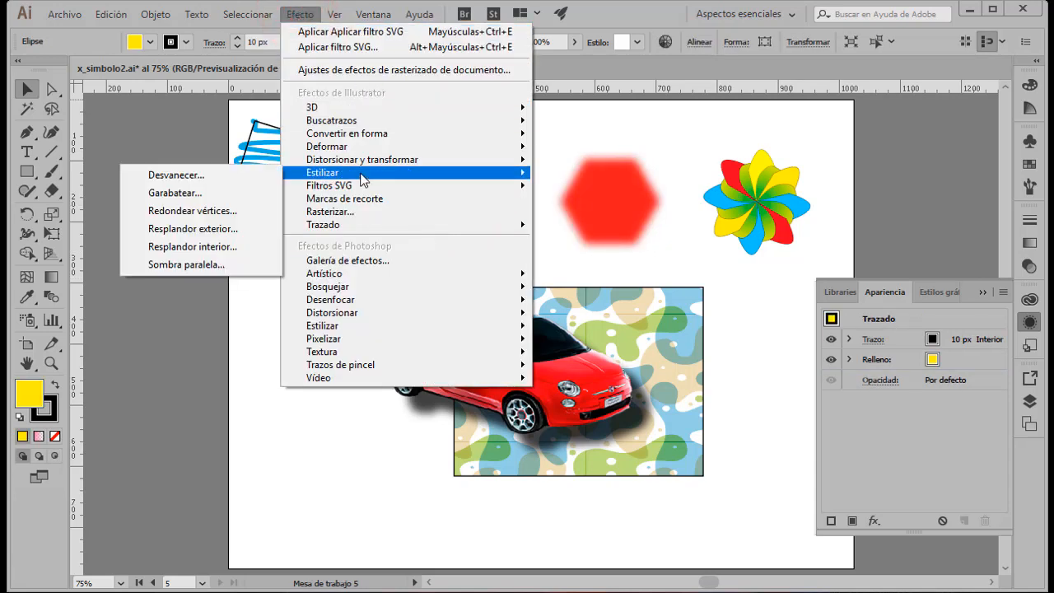
{"action": "left_click", "coordinate": [231, 175]}
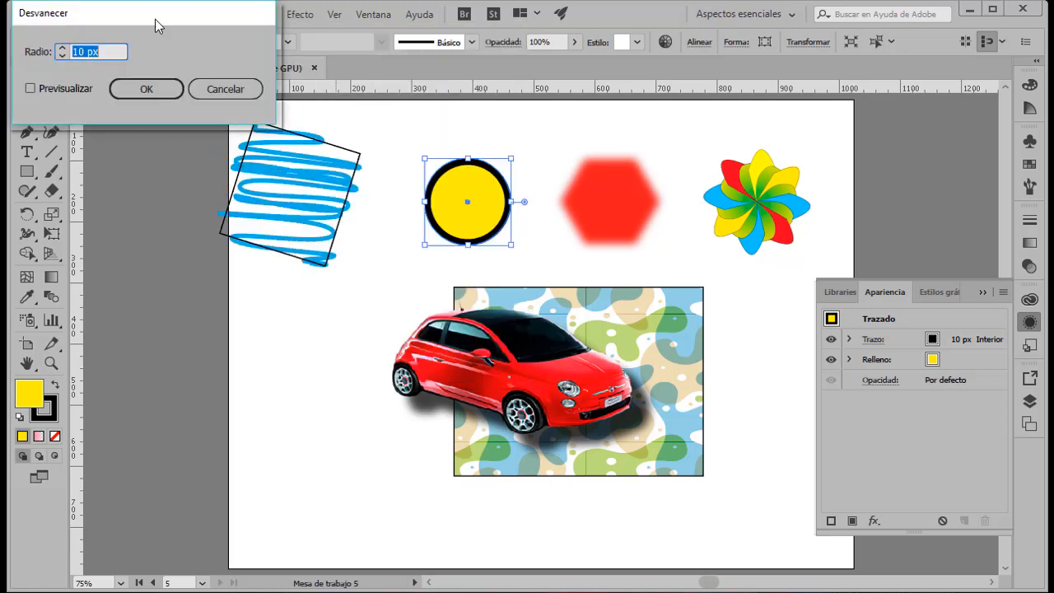
{"action": "left_click_drag", "start_coordinate": [158, 22], "coordinate": [278, 292]}
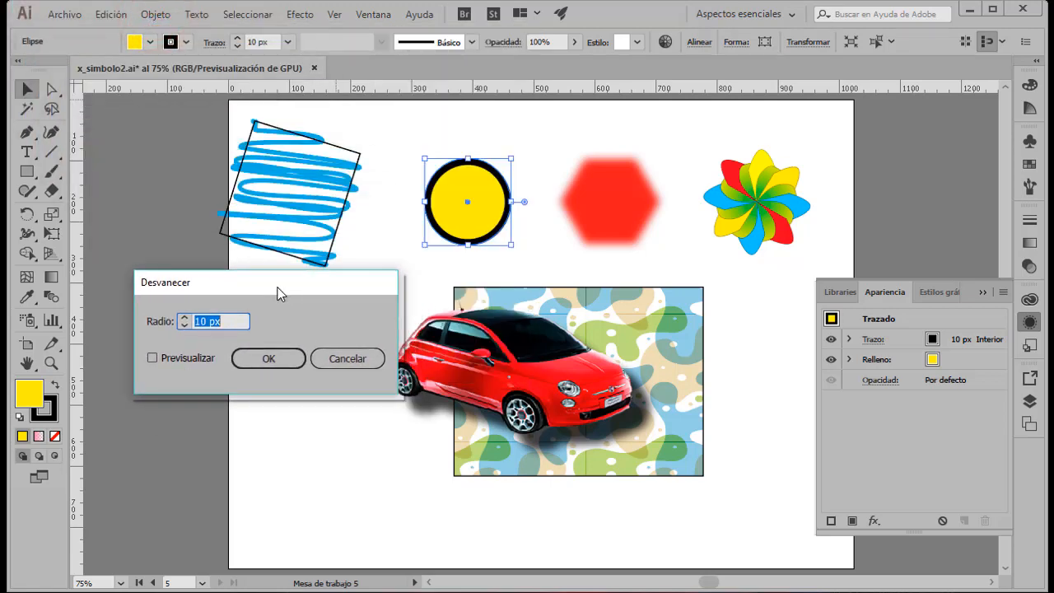
{"action": "left_click", "coordinate": [152, 358]}
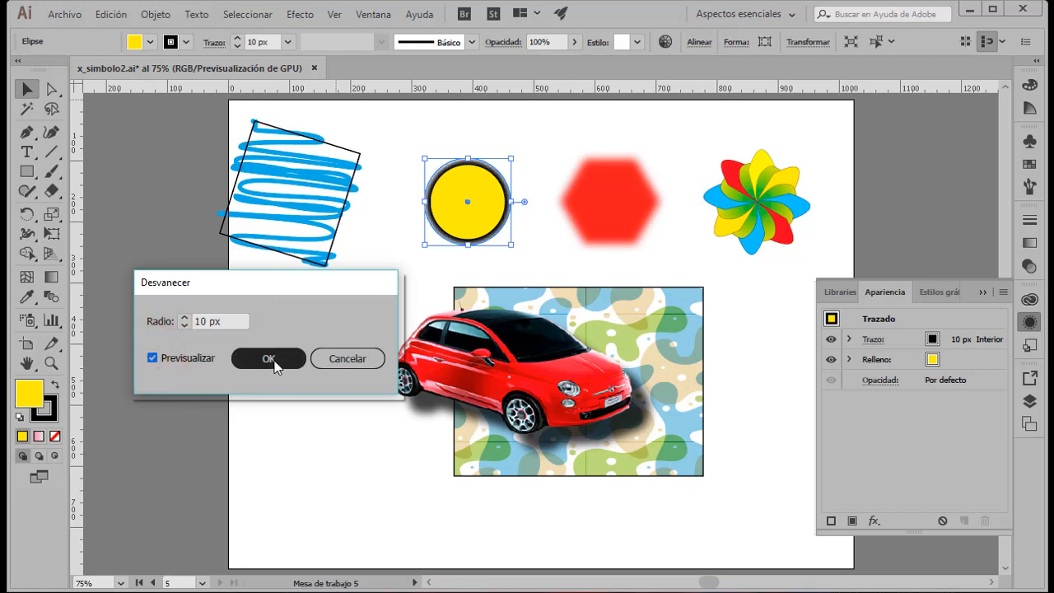
{"action": "left_click", "coordinate": [360, 364]}
Apply the Desvanecer effect with a 25 px radius only to the yellow circle's fill
{"action": "left_click", "coordinate": [915, 360]}
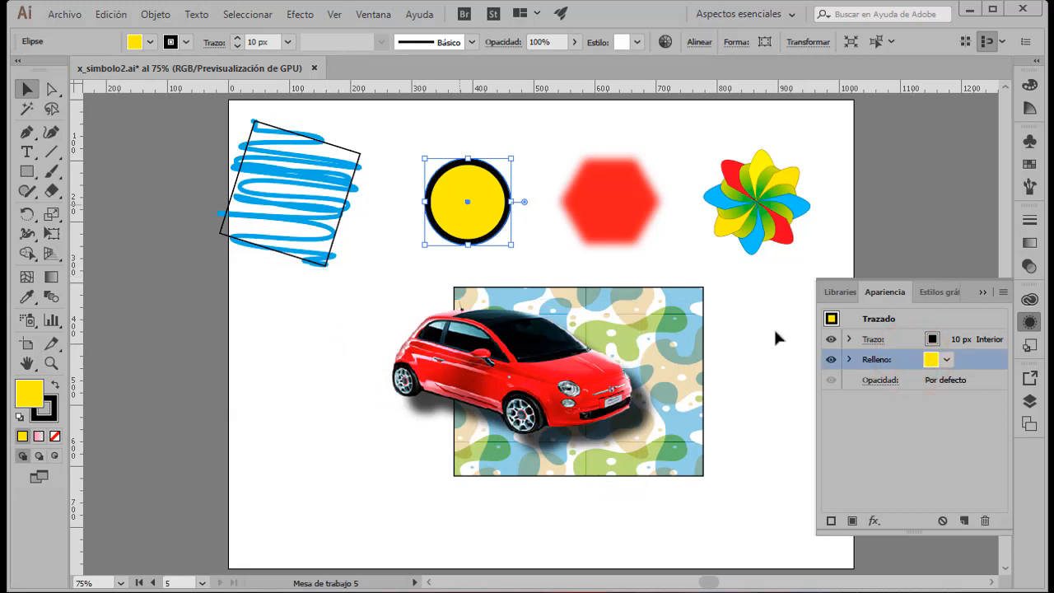
{"action": "left_click", "coordinate": [871, 522]}
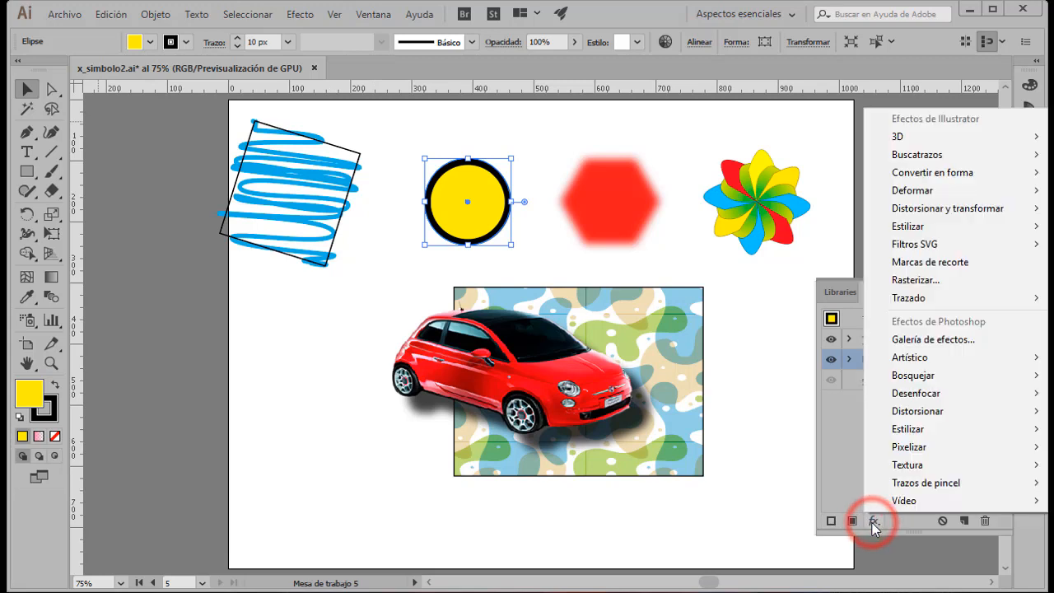
{"action": "mouse_move", "coordinate": [913, 231]}
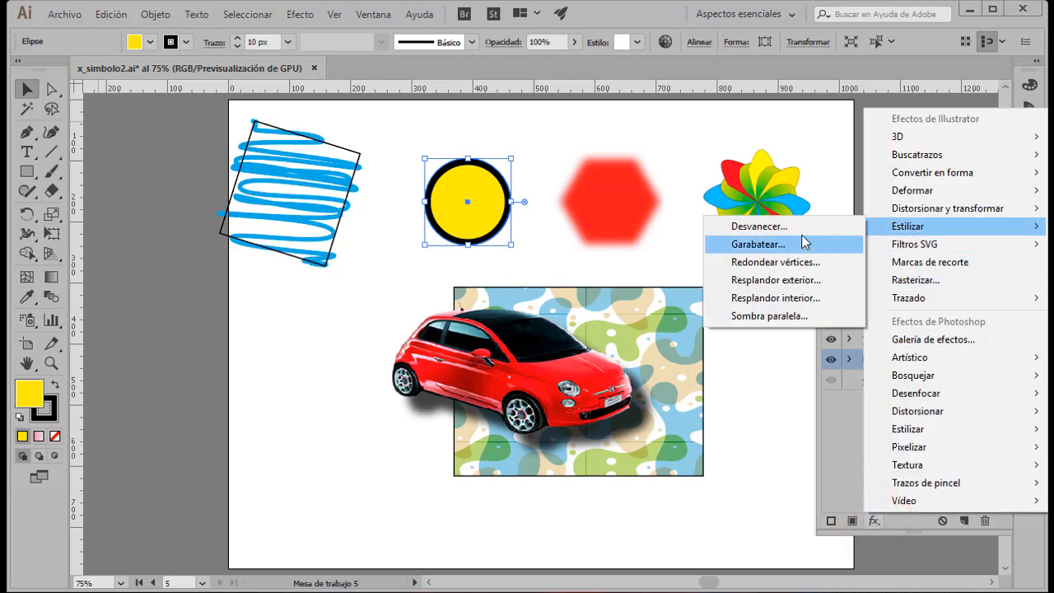
{"action": "left_click", "coordinate": [793, 229]}
{"action": "left_click", "coordinate": [188, 357]}
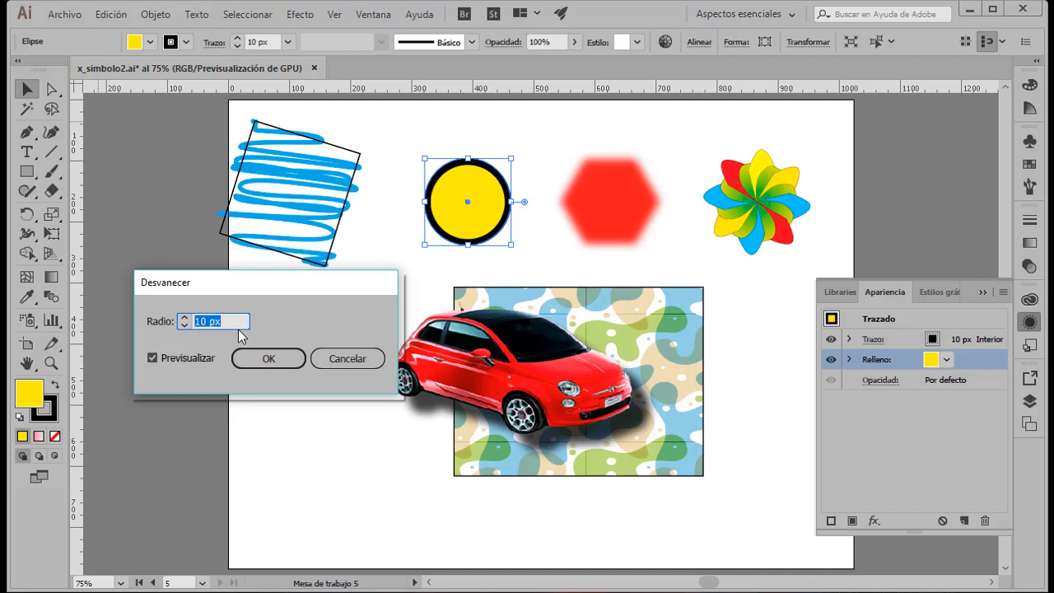
{"action": "type", "text": "25"}
{"action": "left_click", "coordinate": [265, 359]}
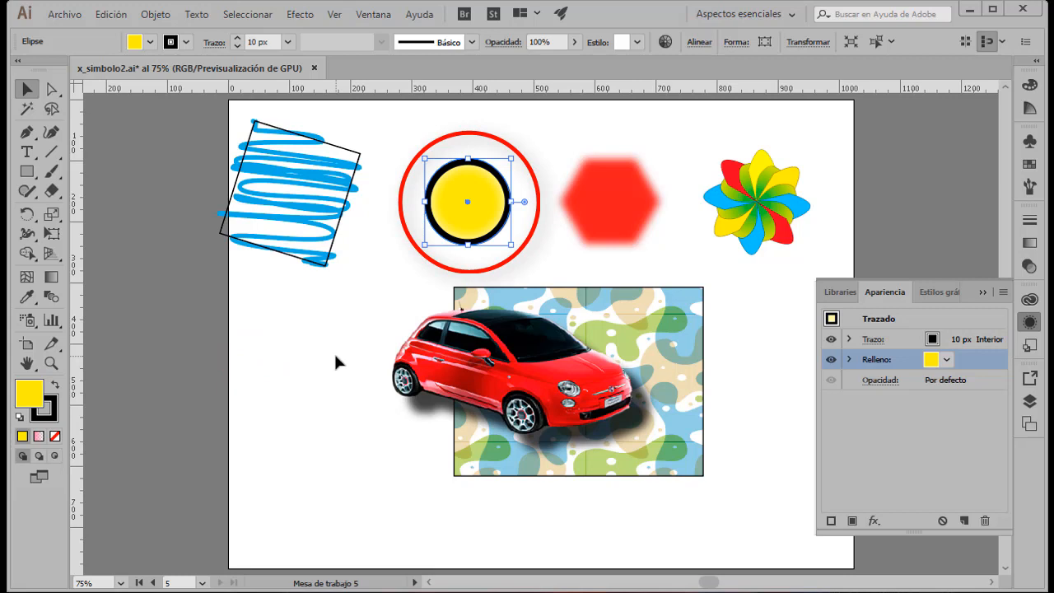
Try the artistic Cuarteado effect on the linked car in the effects gallery preview
{"action": "left_click", "coordinate": [492, 363]}
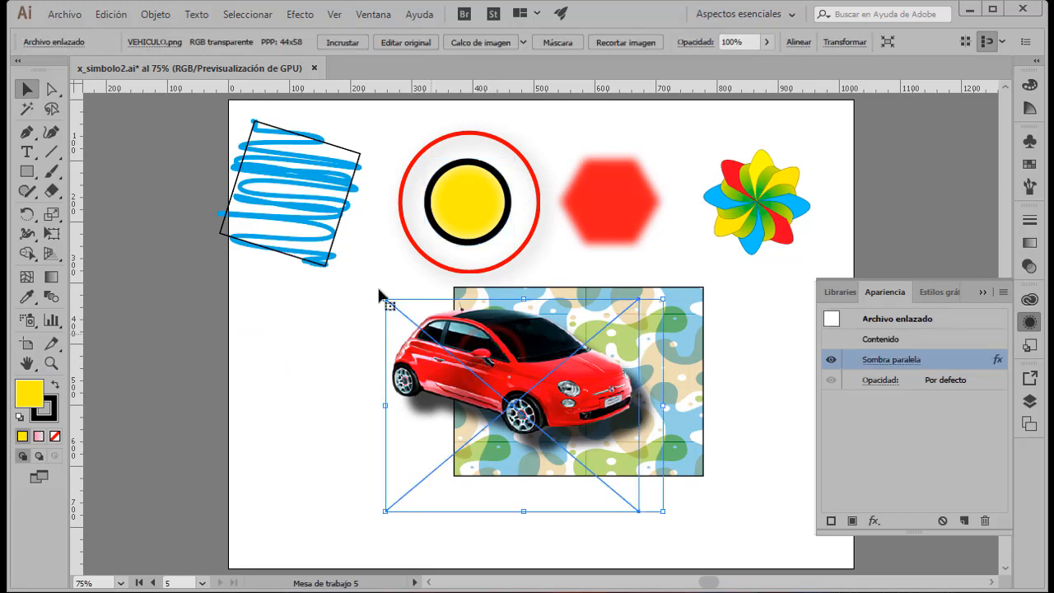
{"action": "left_click", "coordinate": [301, 16]}
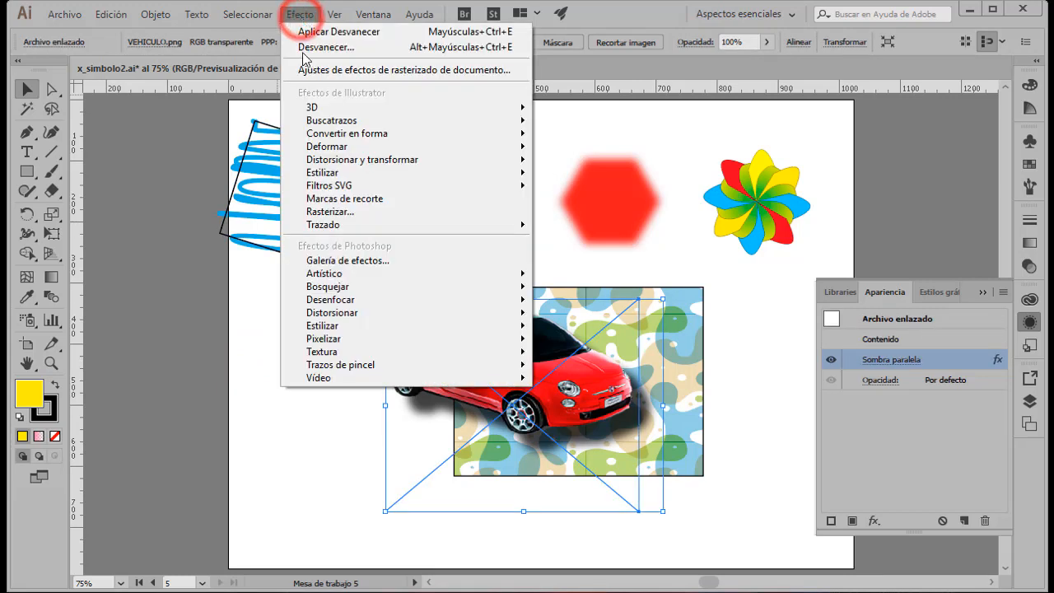
{"action": "mouse_move", "coordinate": [391, 365]}
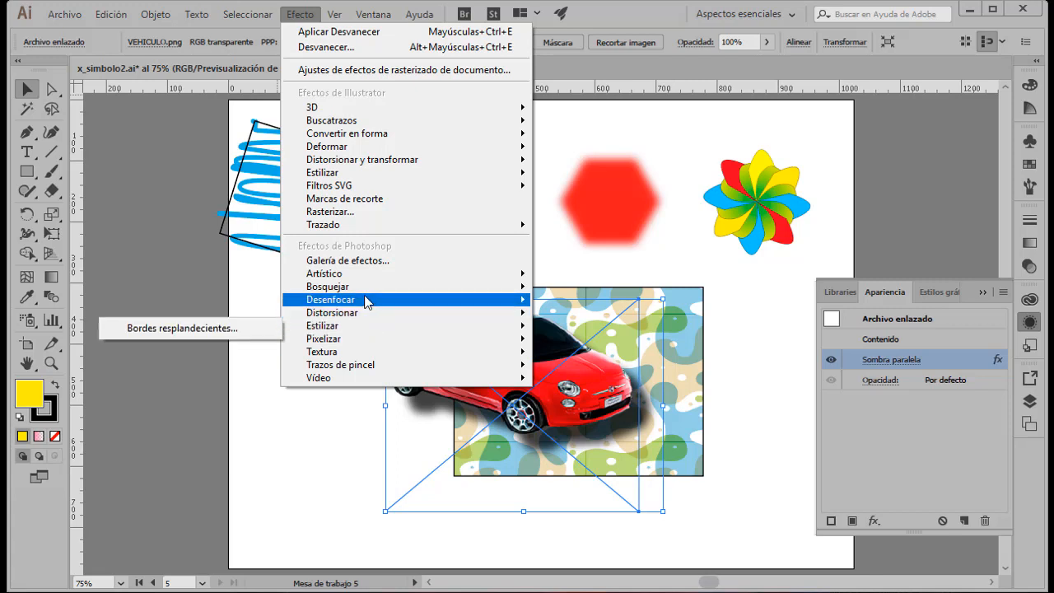
{"action": "mouse_move", "coordinate": [361, 280]}
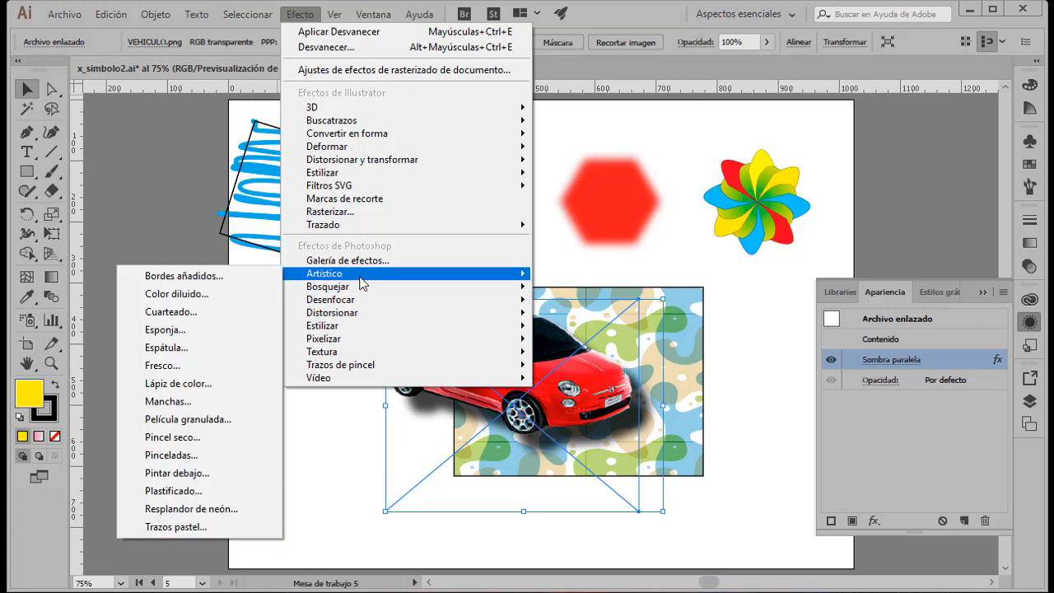
{"action": "left_click", "coordinate": [200, 313]}
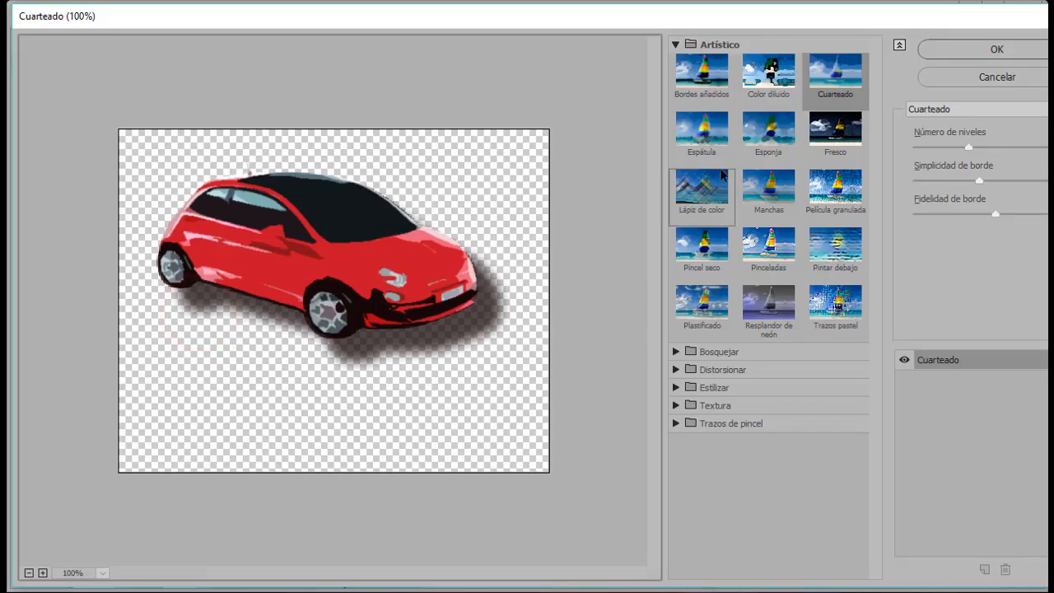
{"action": "left_click", "coordinate": [990, 74]}
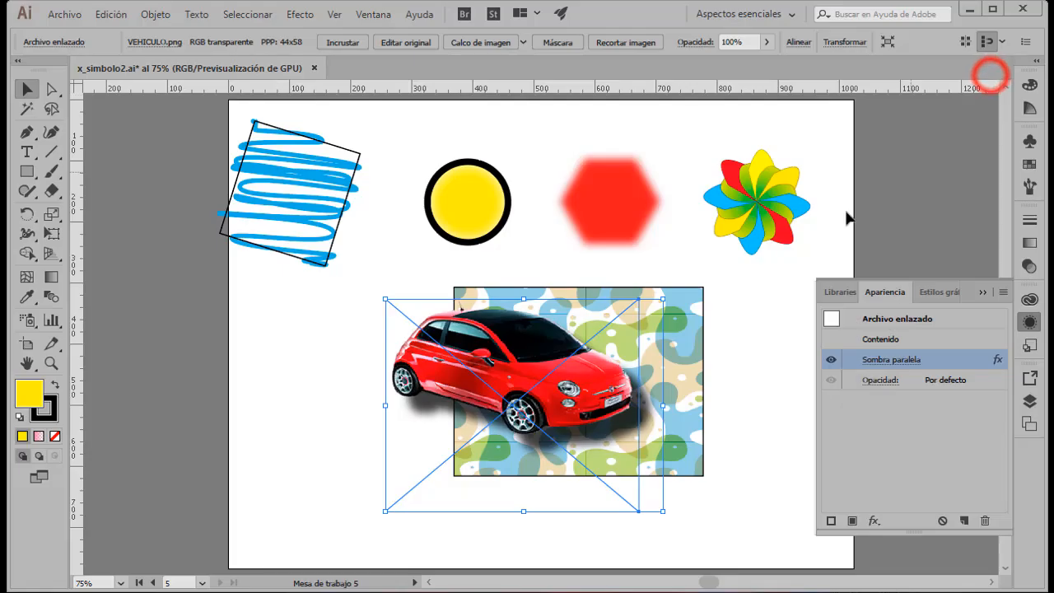
Preview the Vidriera, Texturizar and Granulado textures on the linked car in the effects gallery and apply Azulejo de mosaico
{"action": "left_click", "coordinate": [299, 18]}
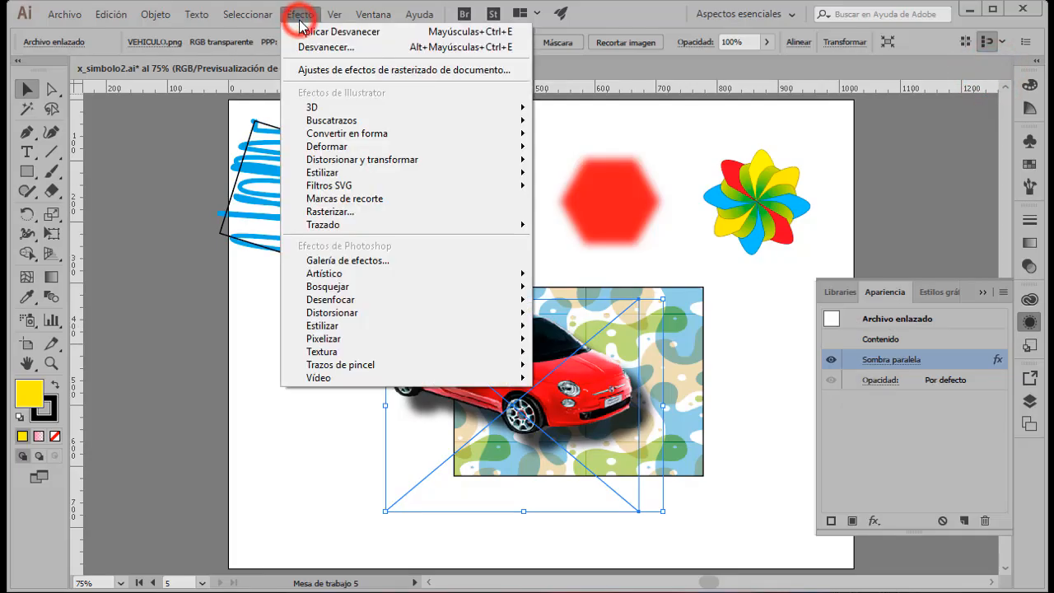
{"action": "left_click", "coordinate": [393, 261]}
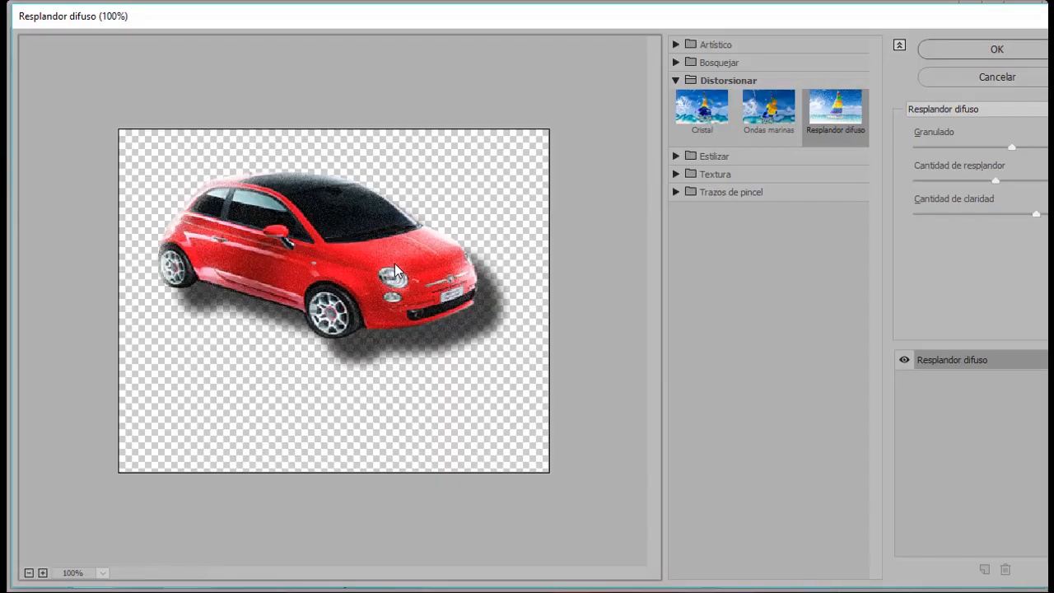
{"action": "left_click", "coordinate": [676, 156]}
{"action": "left_click", "coordinate": [676, 231]}
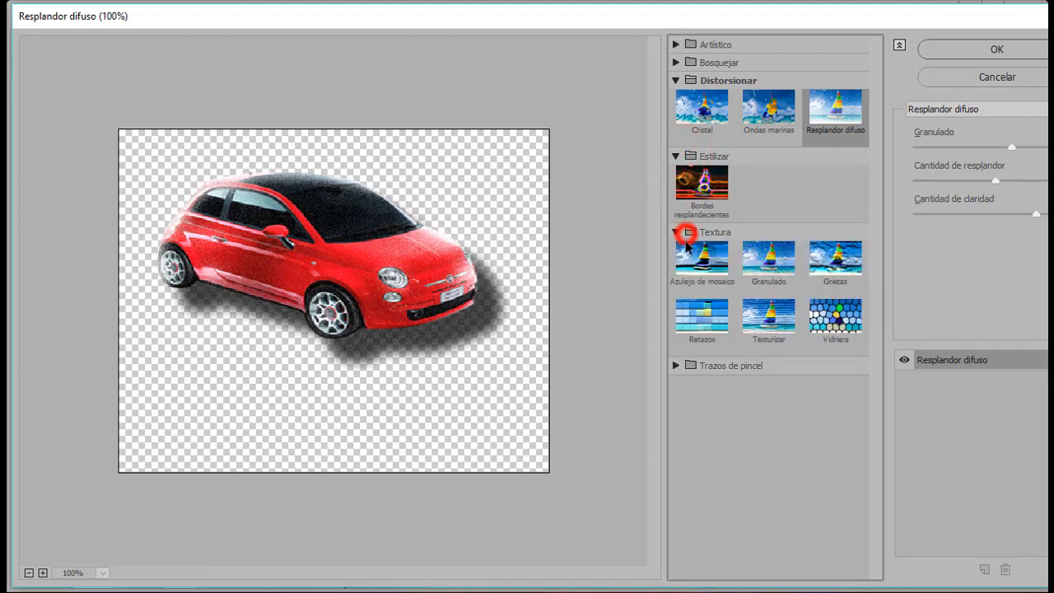
{"action": "left_click", "coordinate": [836, 315]}
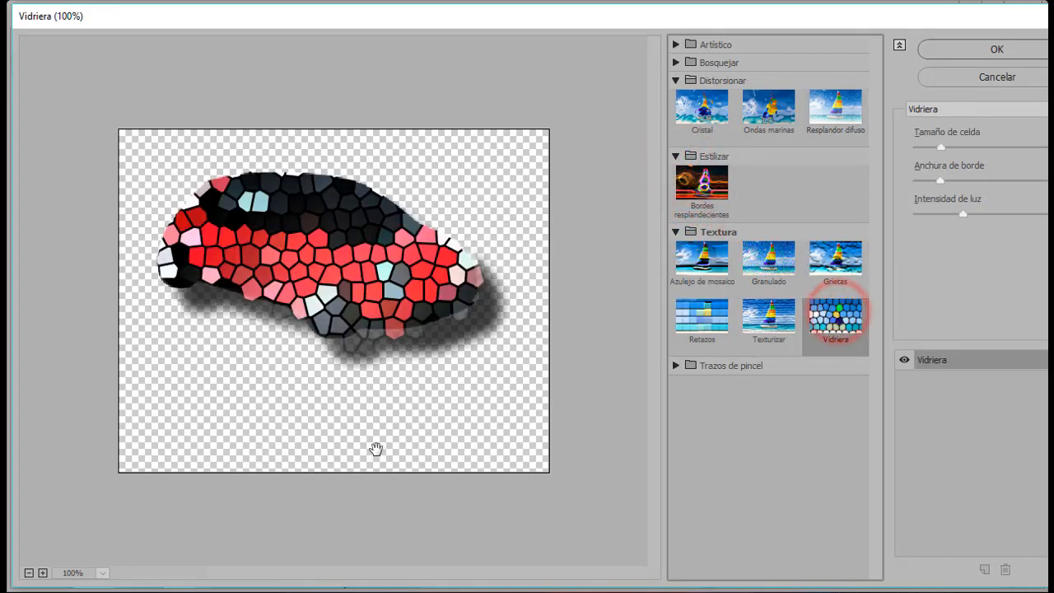
{"action": "left_click", "coordinate": [781, 323]}
{"action": "left_click", "coordinate": [771, 260]}
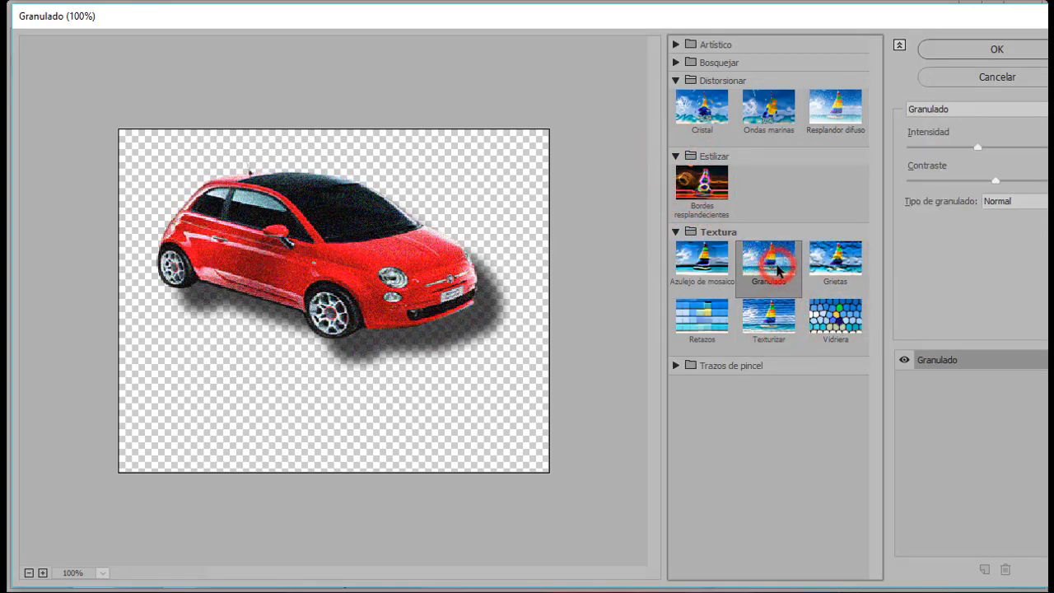
{"action": "left_click", "coordinate": [710, 265]}
{"action": "left_click", "coordinate": [992, 50]}
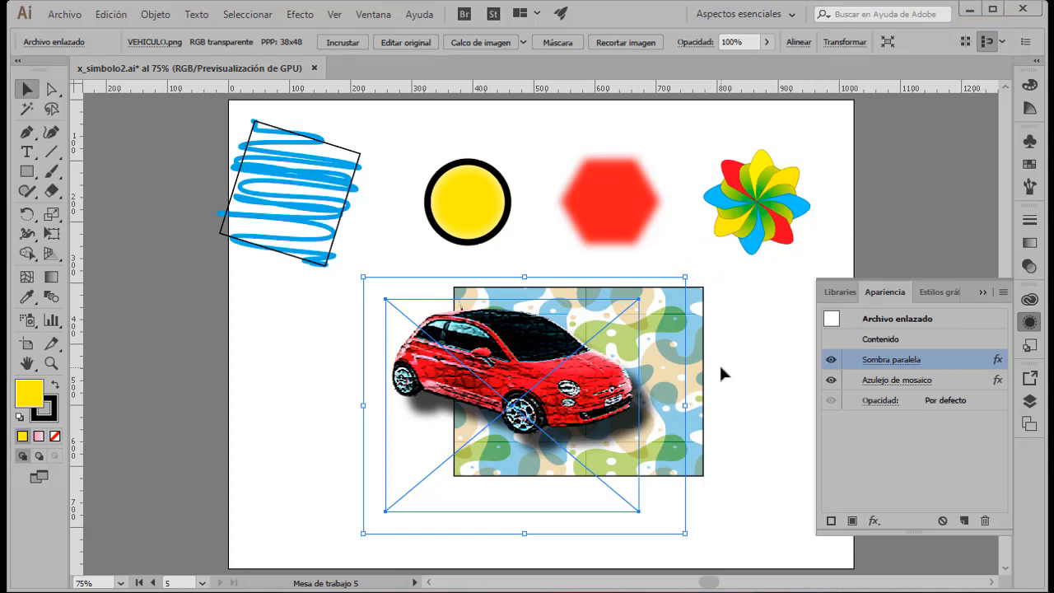
Select all the petals of the multicoloured flower and group them into one object
{"action": "left_click", "coordinate": [758, 238]}
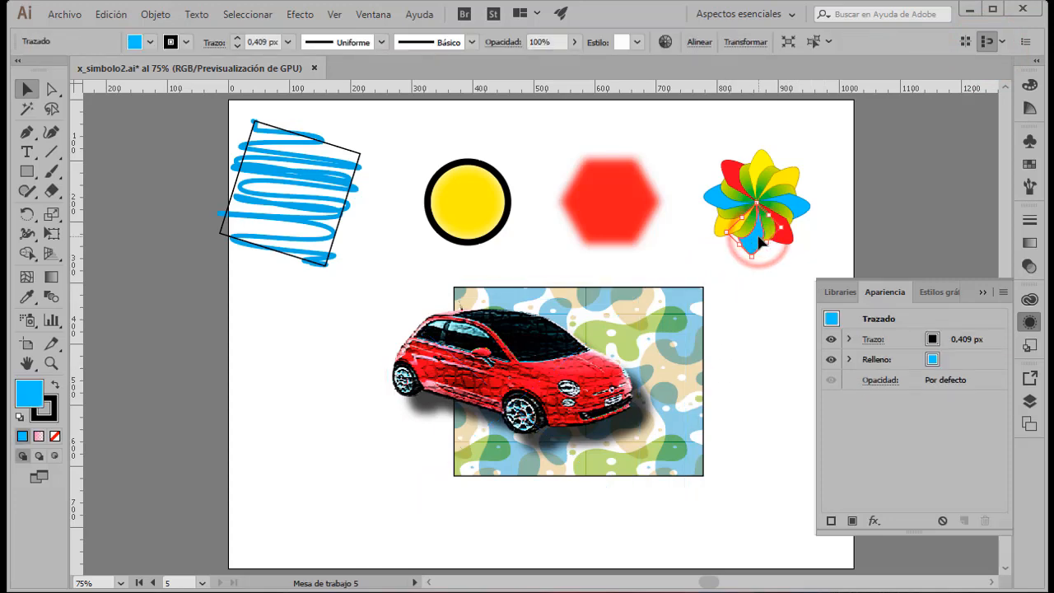
{"action": "left_click", "coordinate": [711, 132]}
{"action": "left_click_drag", "start_coordinate": [679, 128], "coordinate": [832, 267]}
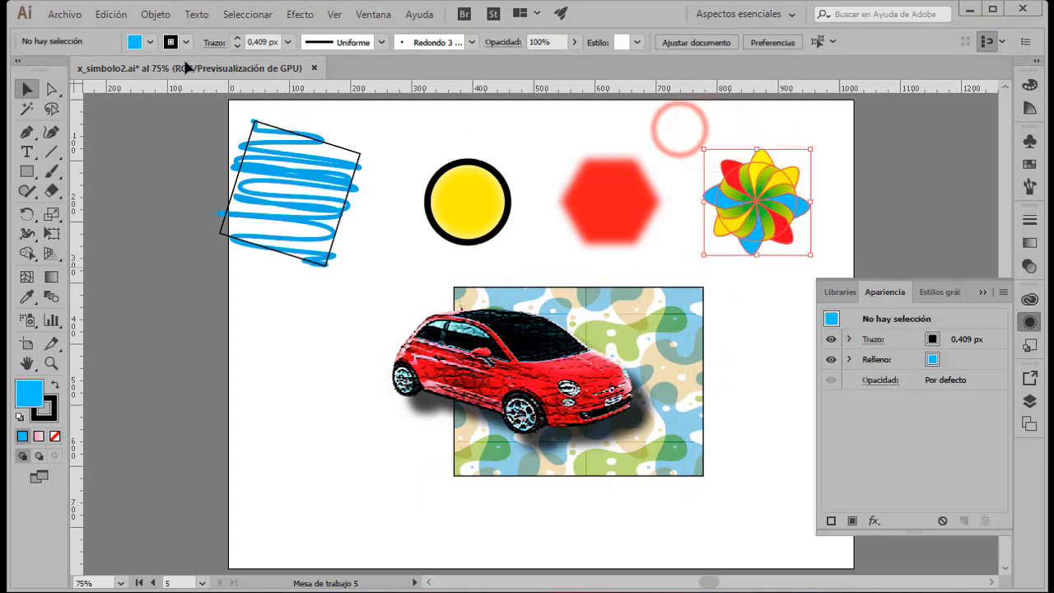
{"action": "left_click", "coordinate": [155, 14]}
{"action": "left_click", "coordinate": [155, 14]}
{"action": "left_click", "coordinate": [155, 14]}
{"action": "left_click", "coordinate": [224, 53]}
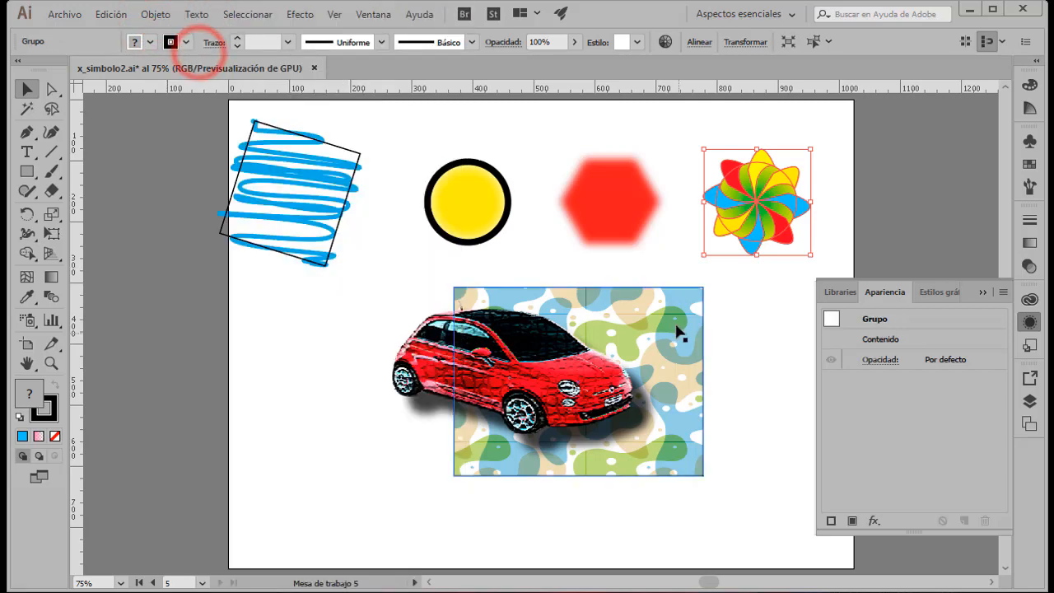
Apply the Grietas texture effect from the effects gallery to the grouped flower, previewing Vidriera first
{"action": "left_click", "coordinate": [300, 14]}
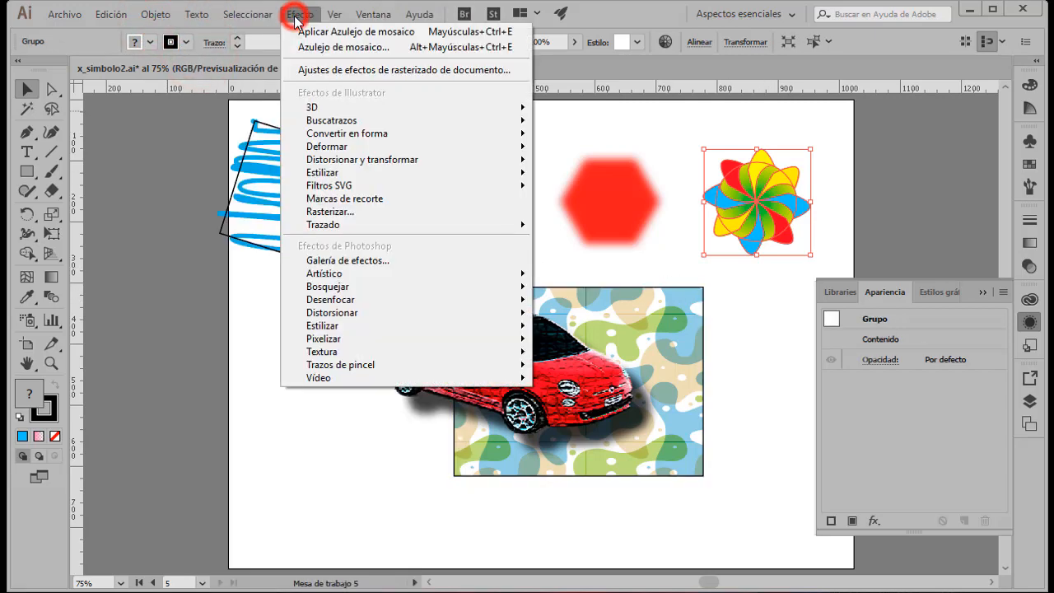
{"action": "left_click", "coordinate": [373, 260]}
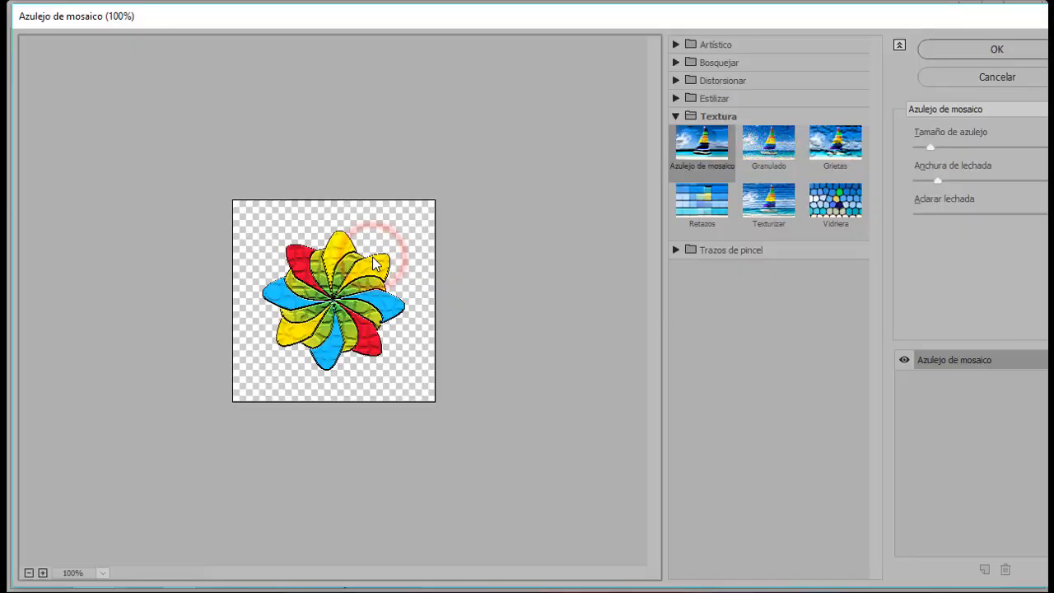
{"action": "left_click", "coordinate": [848, 195]}
{"action": "left_click", "coordinate": [836, 142]}
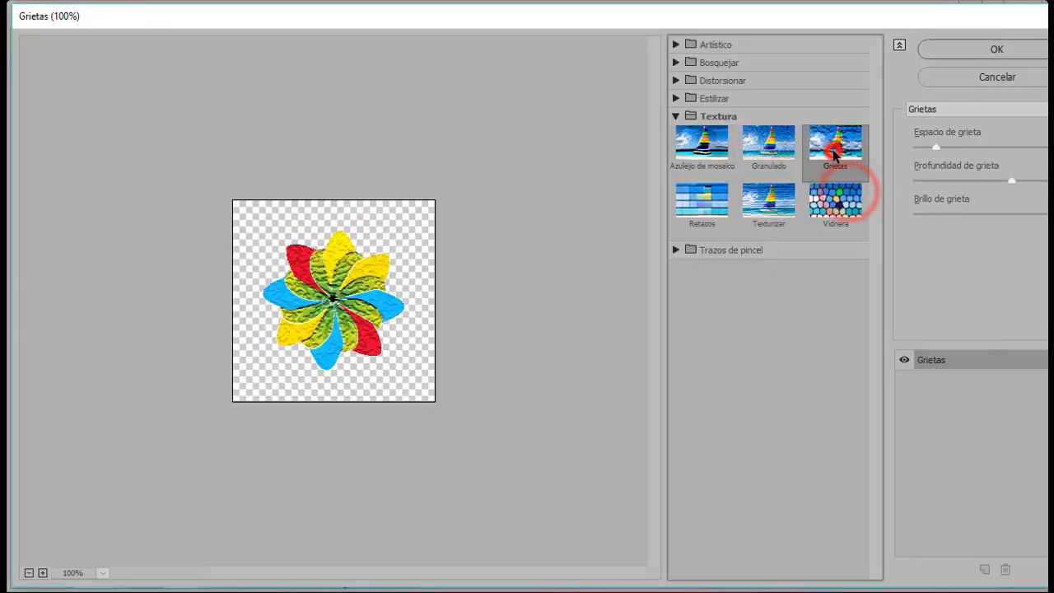
{"action": "left_click", "coordinate": [1006, 46]}
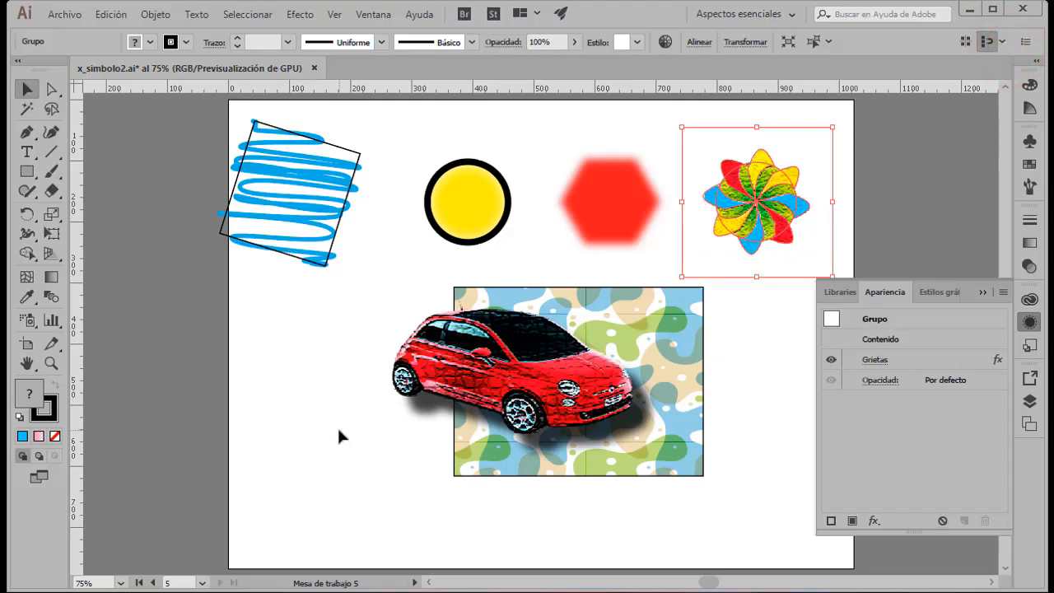